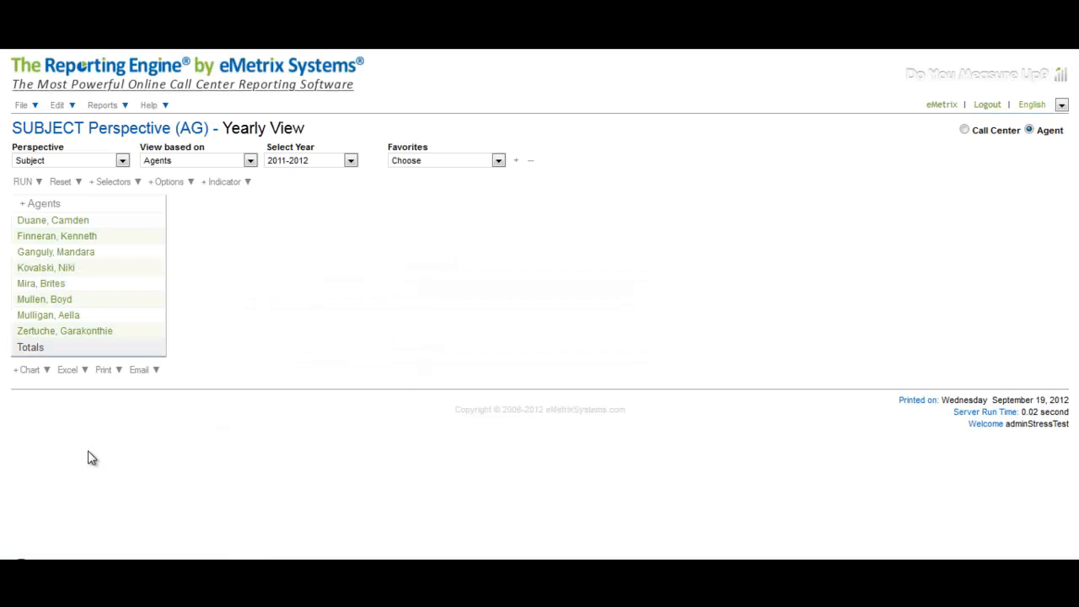
Step: Add Closing Ratio, True Sales/Hr, True Quotes/Hr, S. Adherence Hit, Occcupancy and AHT as indicators and run the yearly agents report
left_click(228, 184)
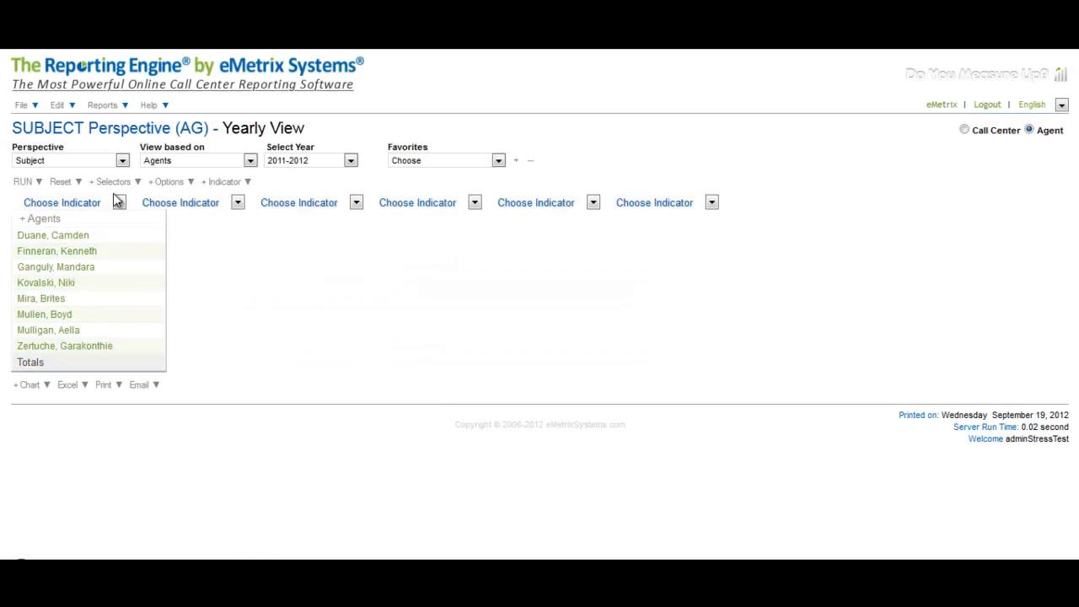
left_click(101, 202)
left_click(91, 228)
left_click(226, 207)
left_click(204, 244)
left_click(334, 208)
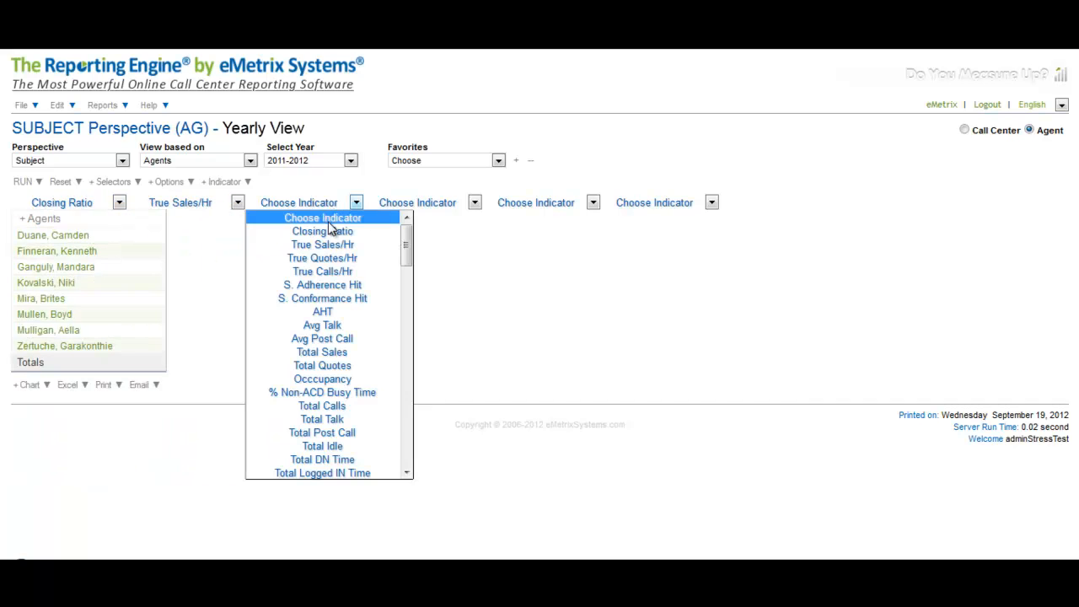
left_click(327, 258)
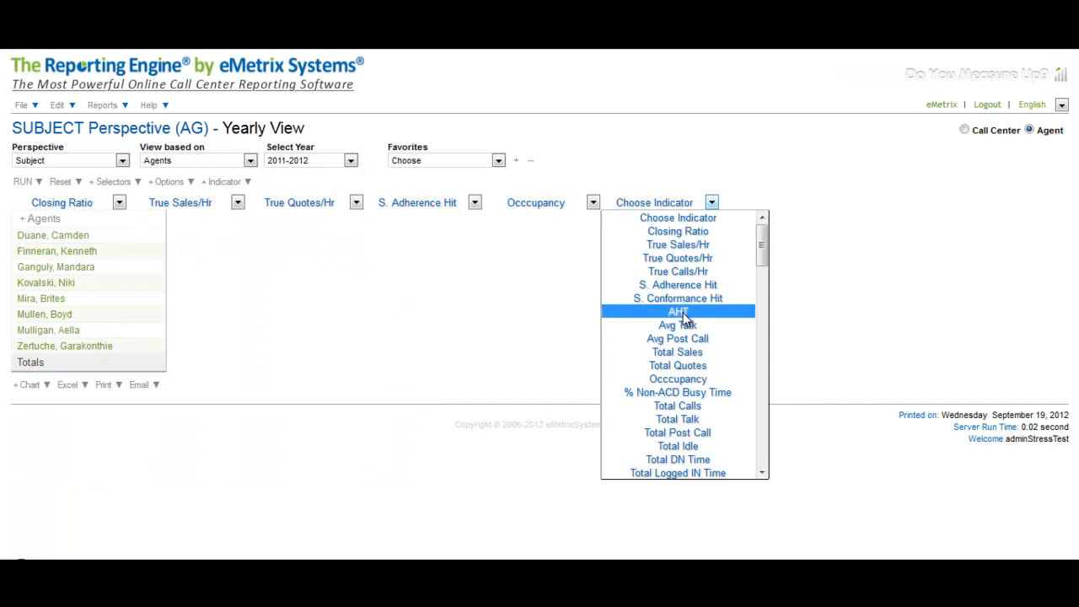
left_click(680, 312)
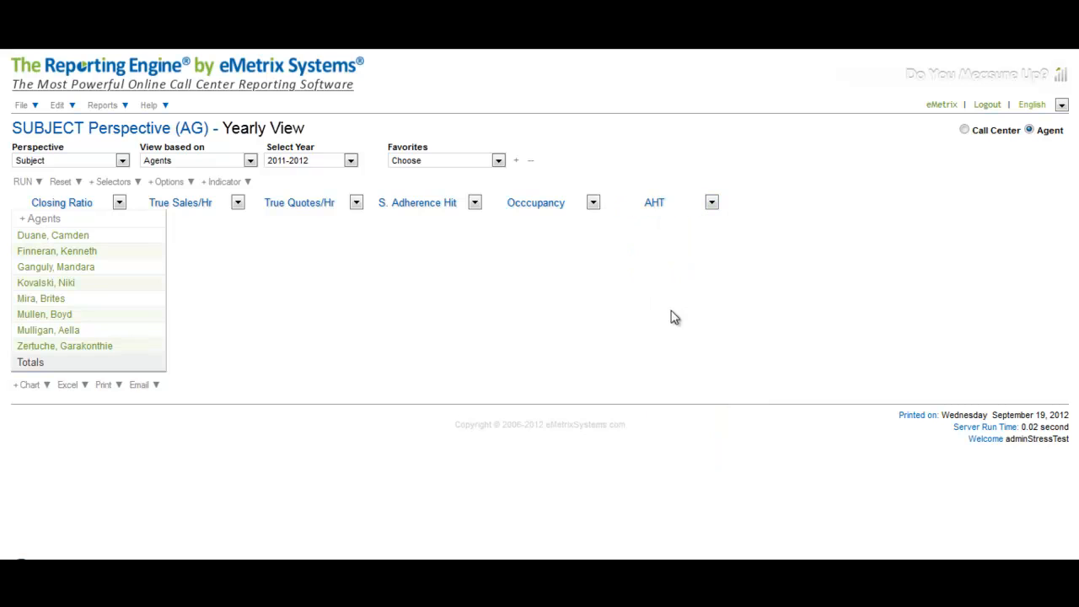
left_click(23, 182)
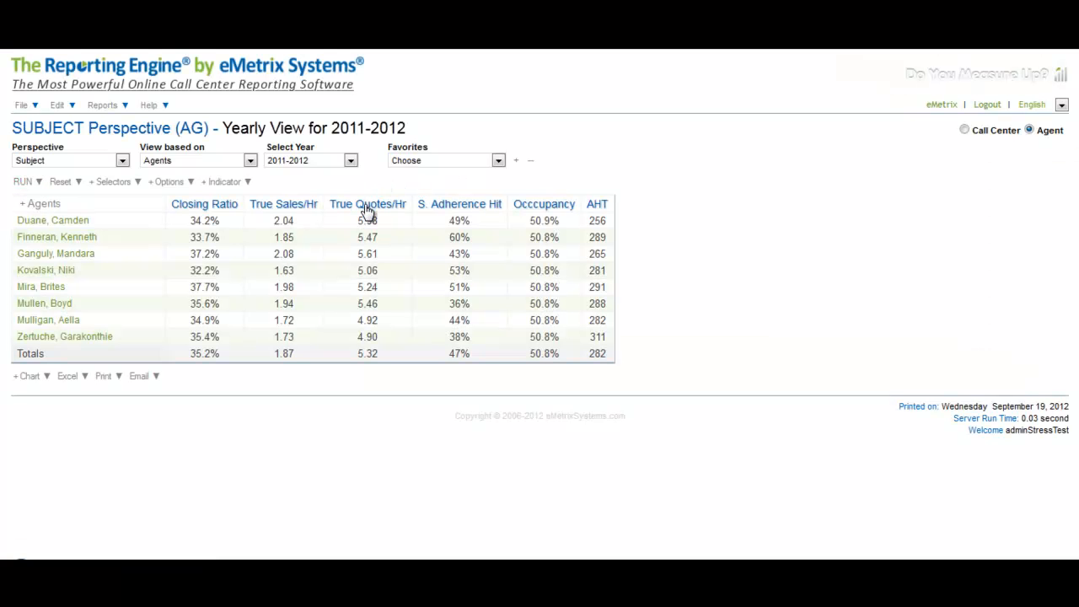
Step: Replace the True Quotes/Hr column in the agents report with the True Calls/Hr indicator
left_click(365, 206)
left_click(363, 213)
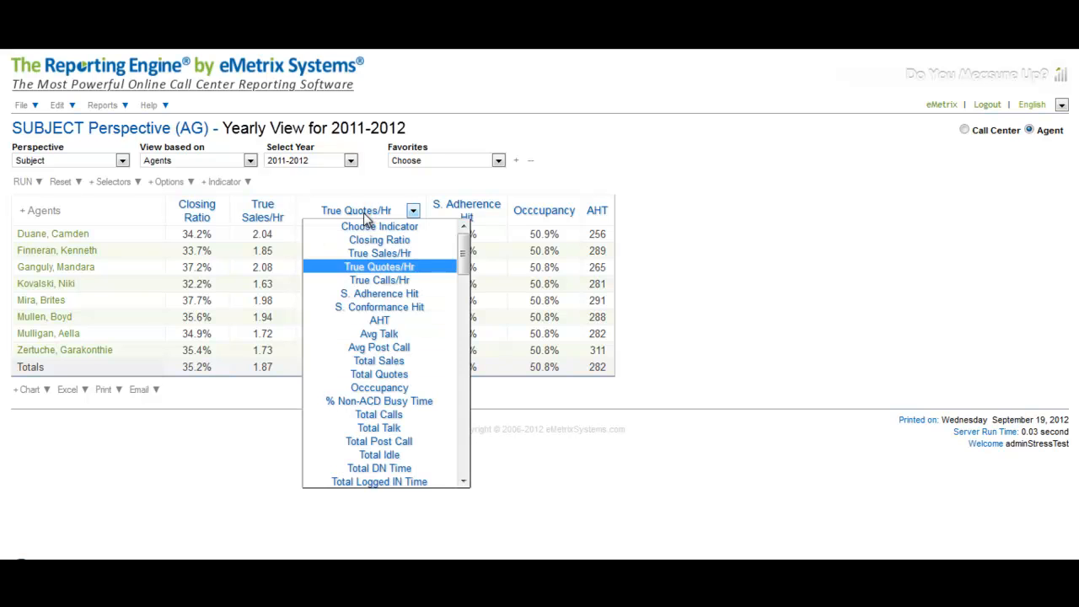
left_click(371, 283)
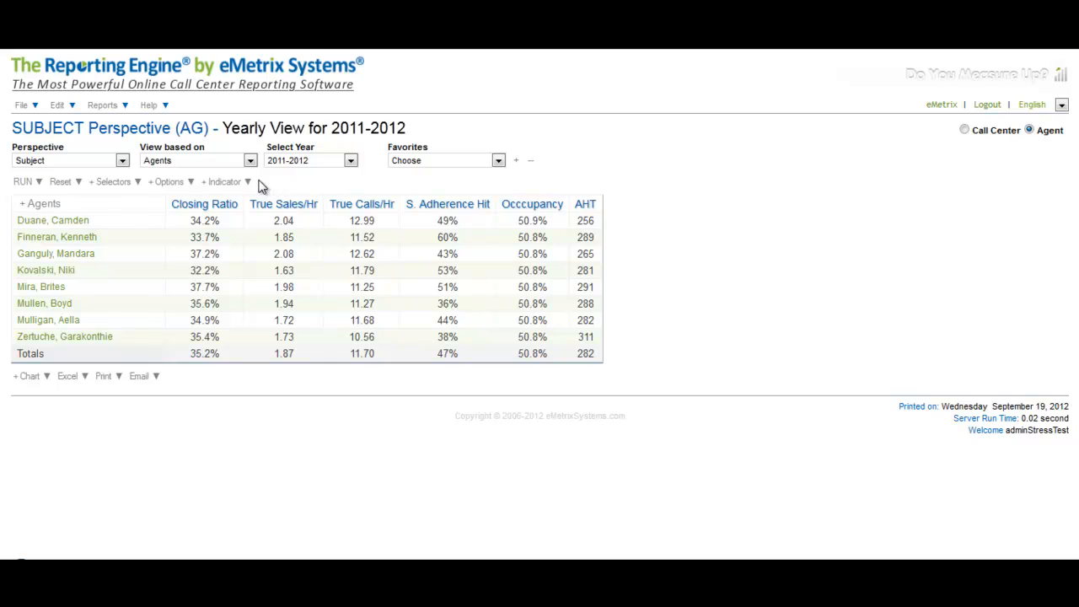
Step: Add the Avg Talk indicator to the agents report and run the report again
left_click(242, 182)
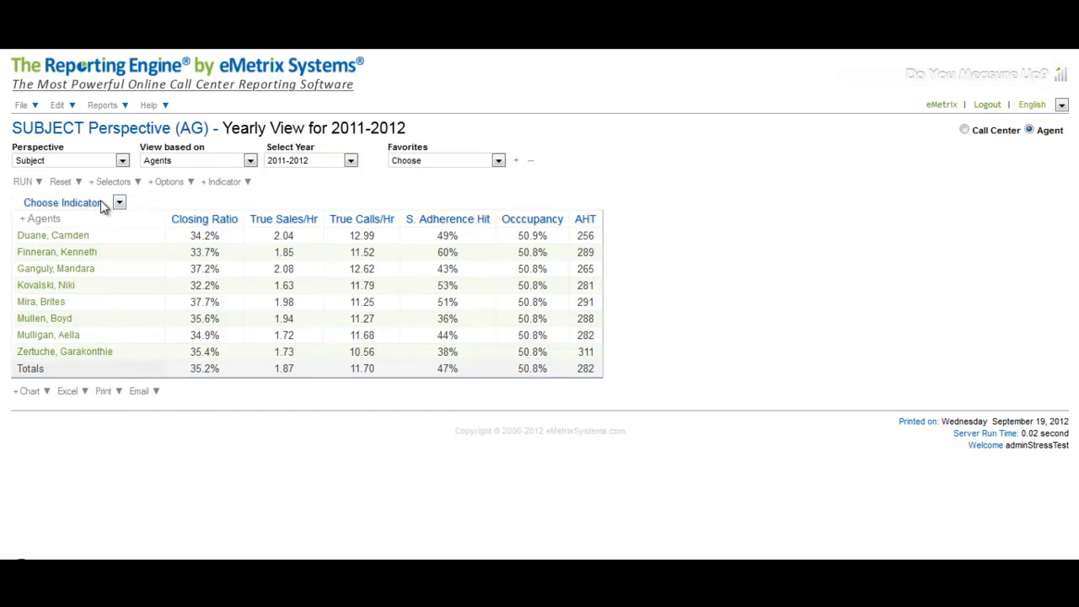
left_click(101, 201)
left_click(122, 327)
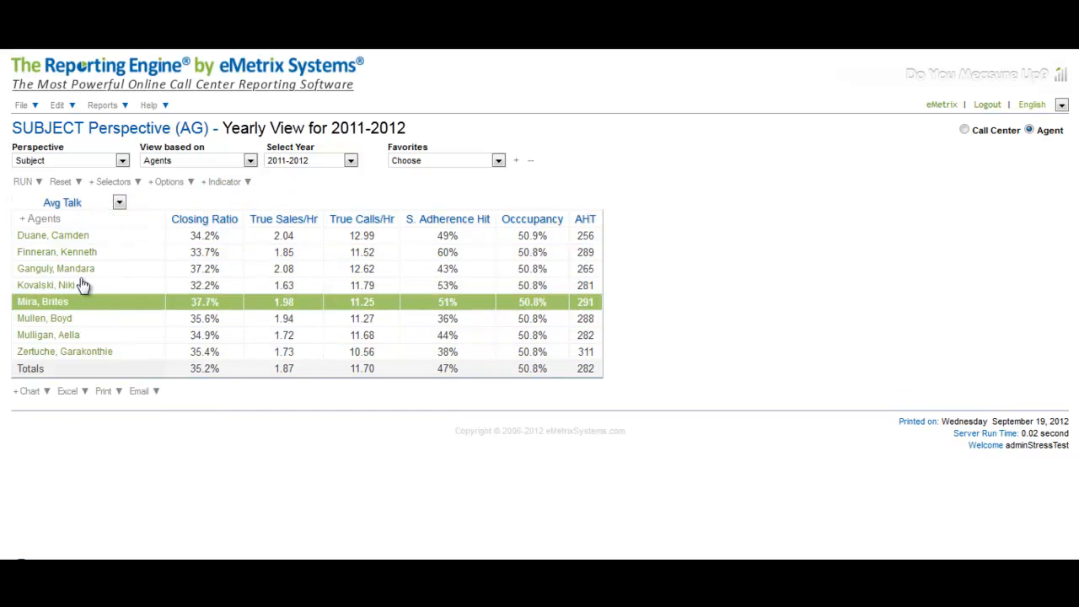
left_click(19, 185)
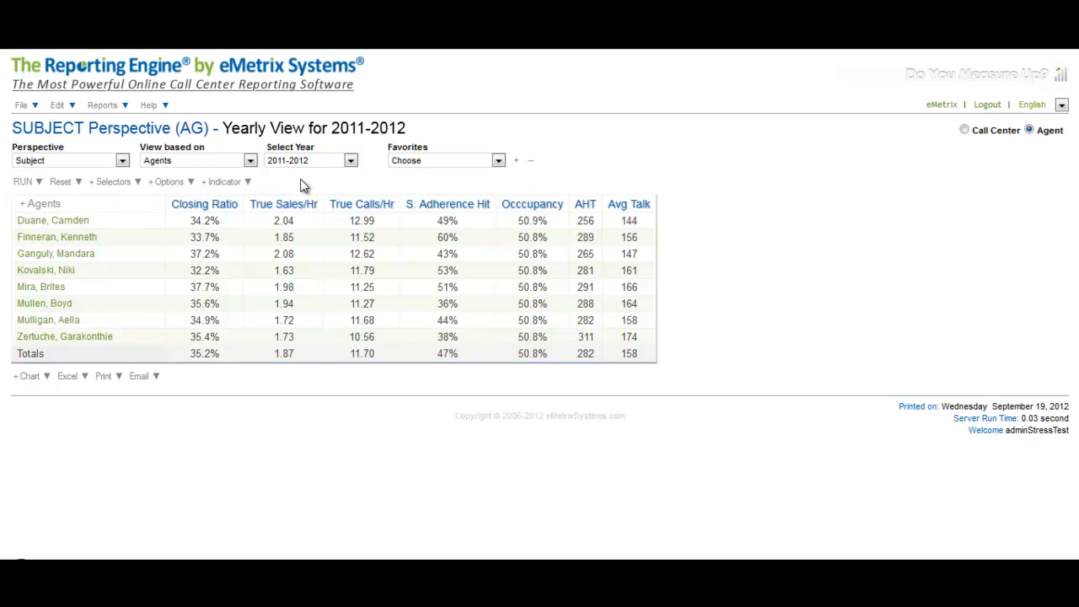
Step: Highlight the fourth agent's row, open that agent's monthly view, and drill into March 2012 by day
left_click(237, 270)
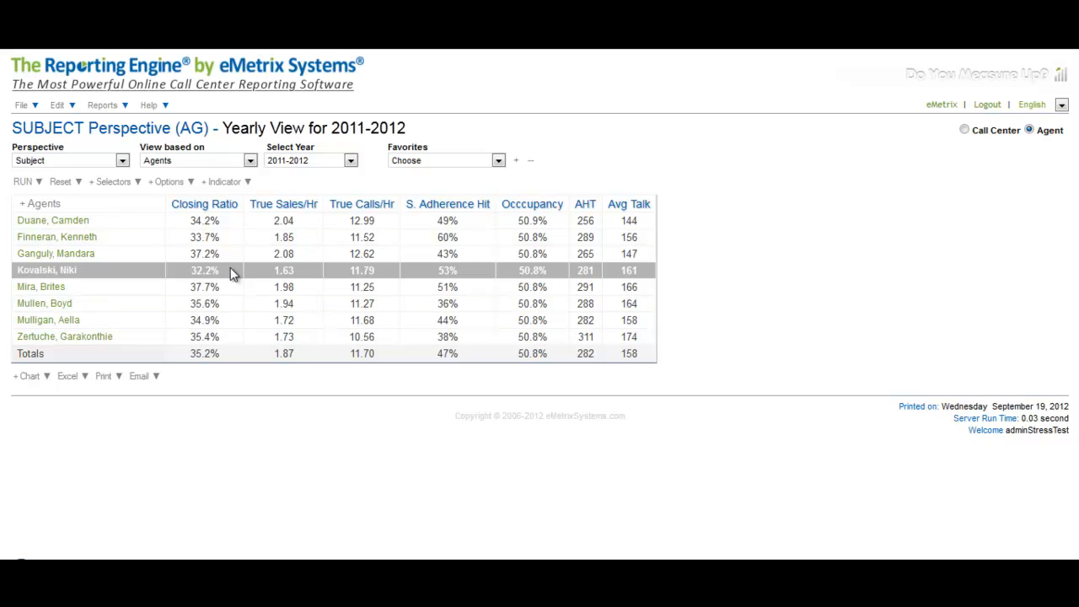
left_click(64, 271)
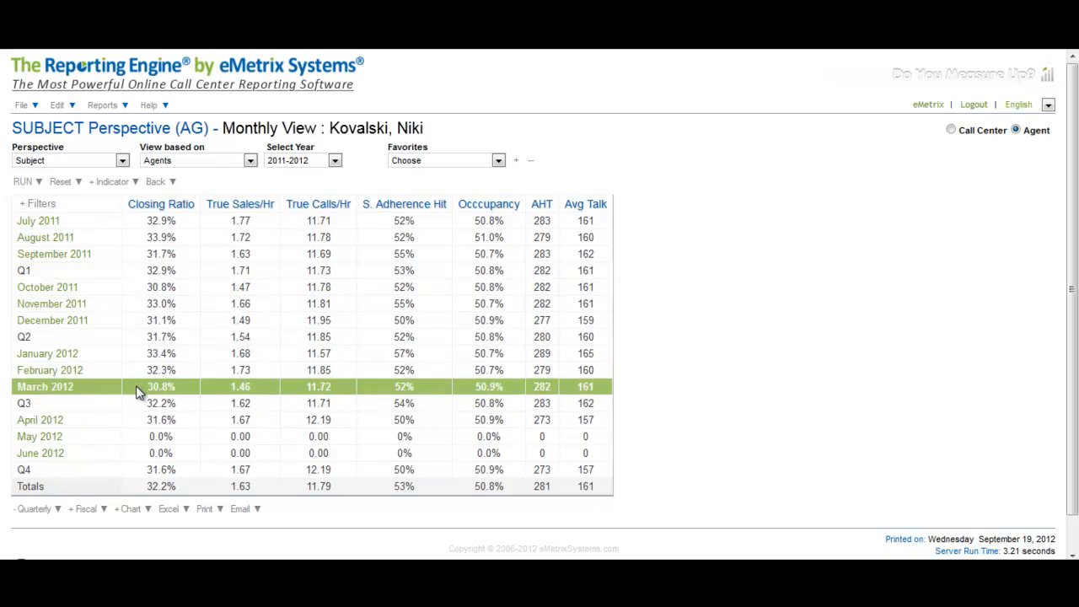
left_click(76, 389)
left_click(67, 389)
left_click(50, 412)
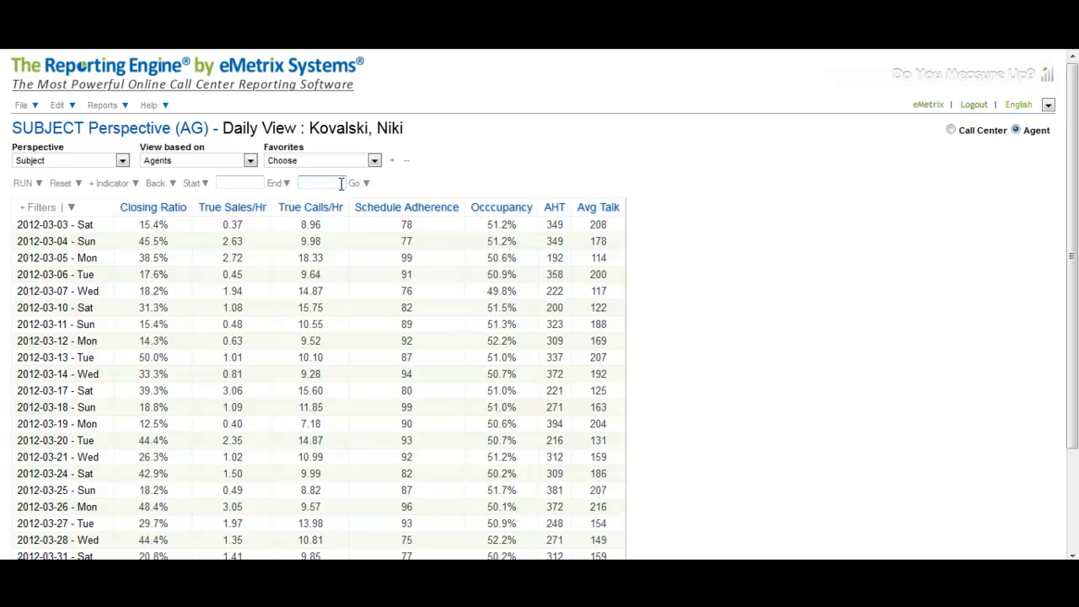
Step: Return to the agent's monthly view and drill into March 2012 by week
left_click(156, 183)
left_click(68, 386)
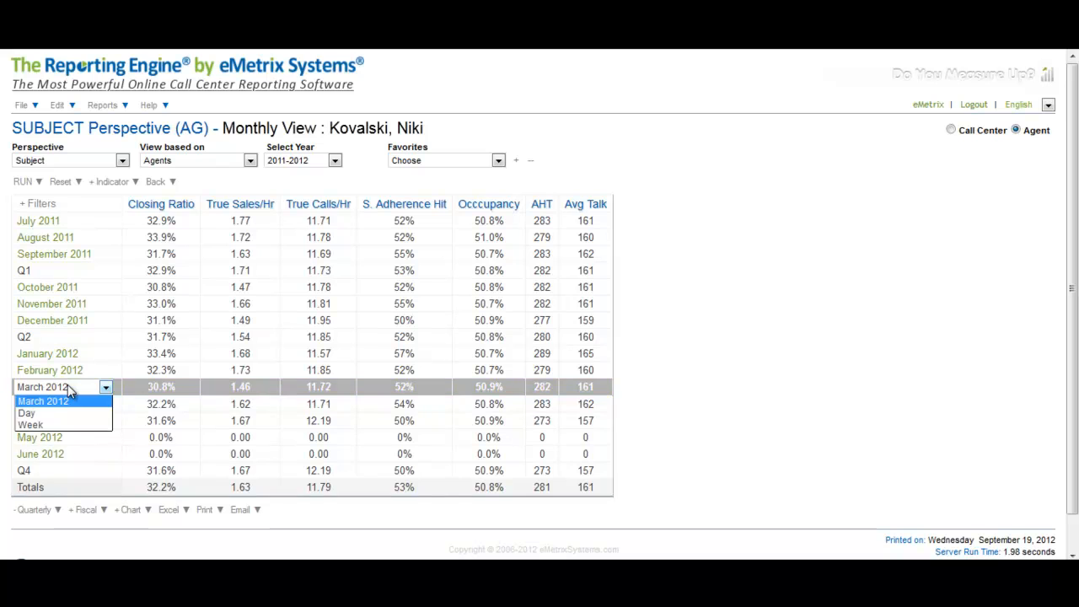
left_click(34, 425)
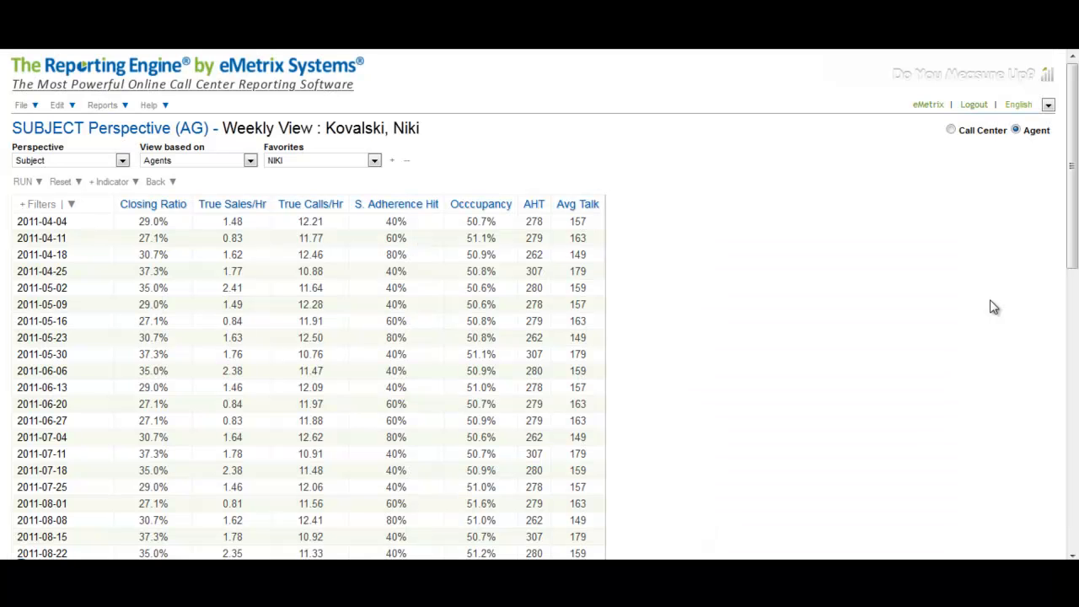
Step: Save the current weekly view settings as a favorite named with the agent's first name
left_click(391, 161)
type("NIKI")
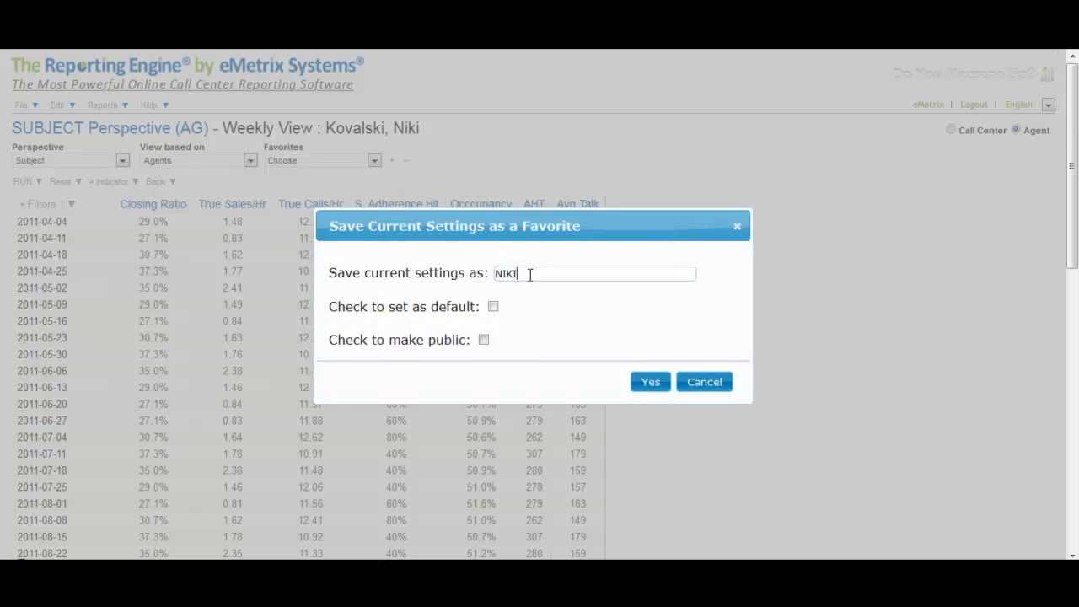
left_click(648, 382)
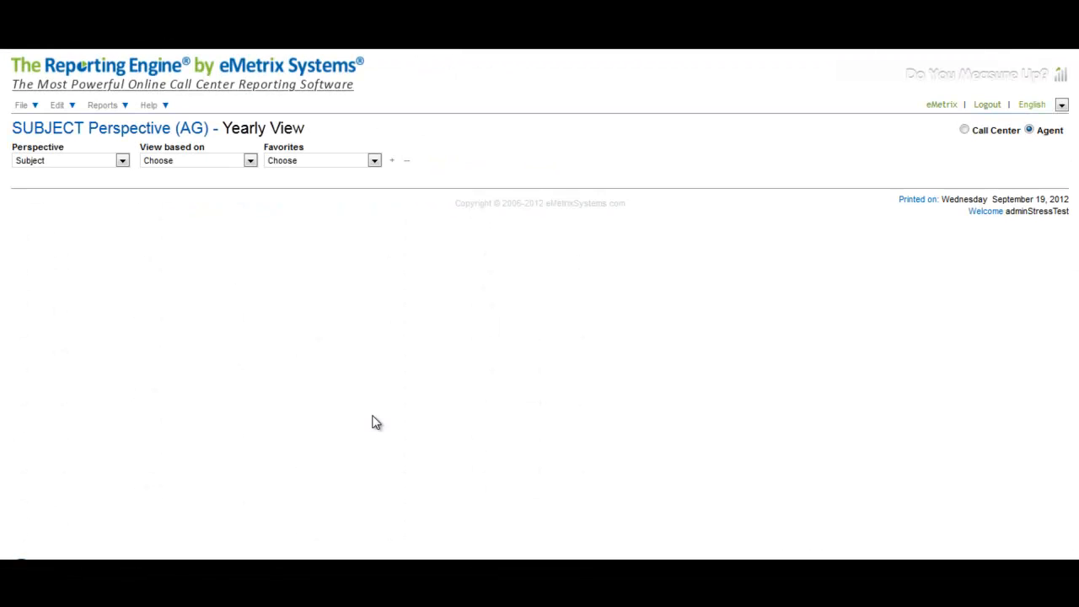
Step: Restore the favorite named with the agent's first name and go back two view levels, passing through the monthly view
left_click(374, 161)
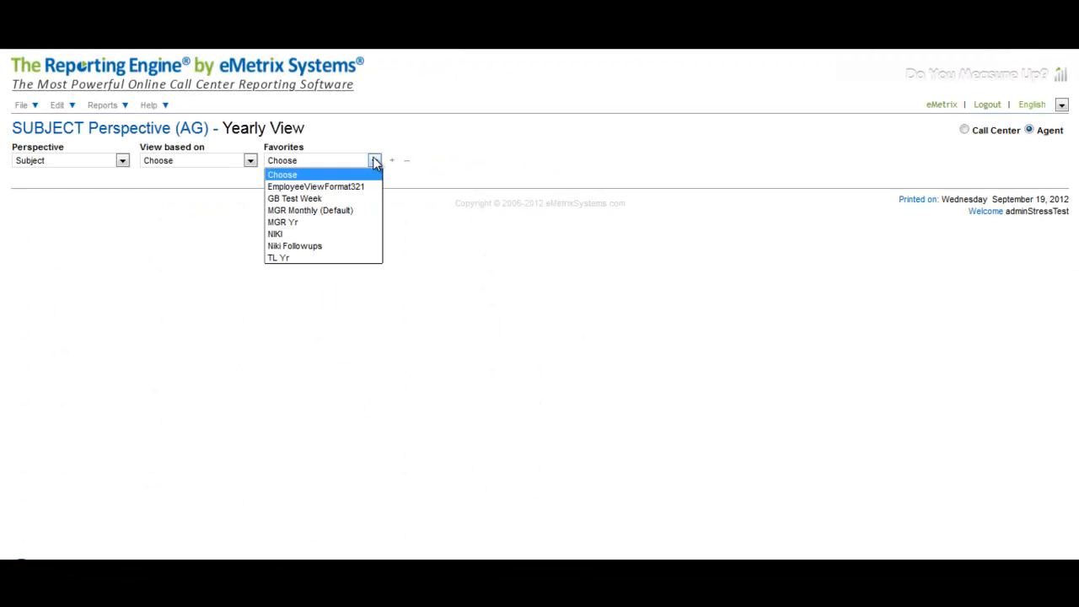
left_click(327, 234)
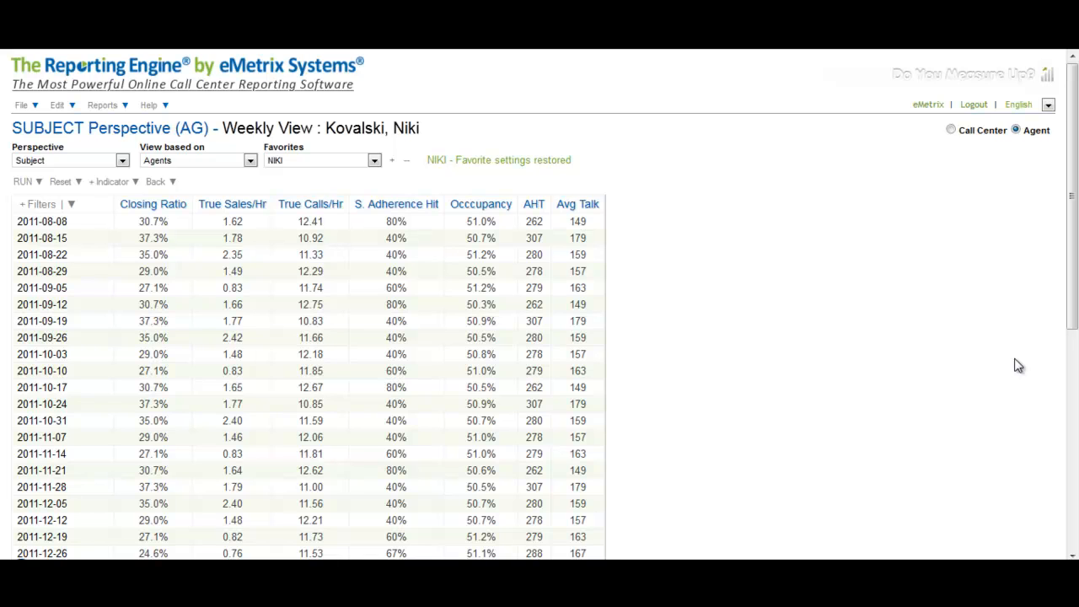
left_click(172, 182)
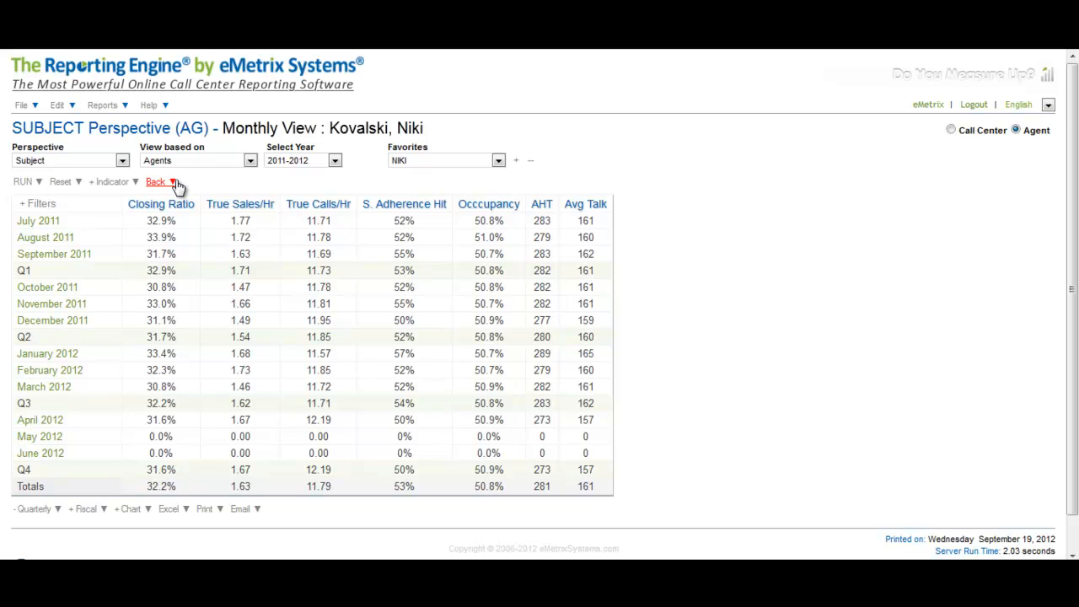
left_click(174, 183)
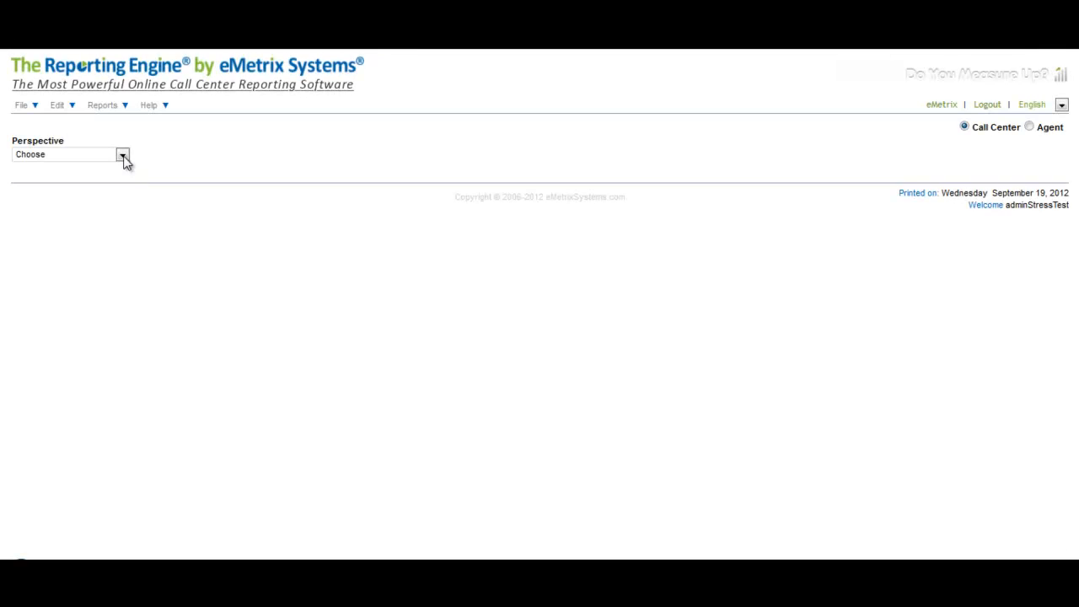
Step: Set up a Call Center report in the Indicator perspective, based on Products, with ASA as the indicator
left_click(123, 155)
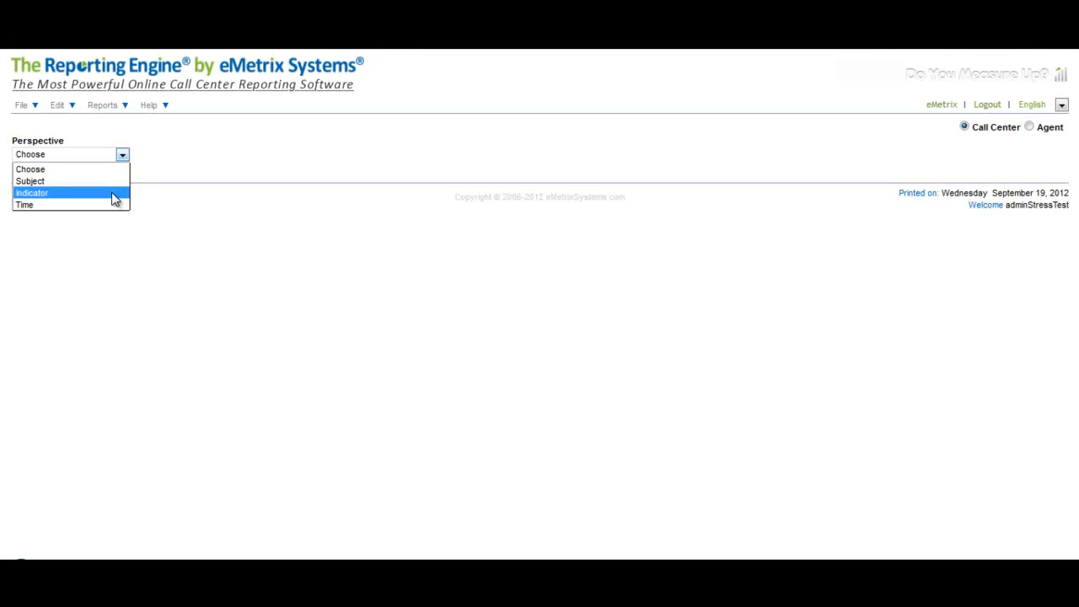
left_click(113, 194)
left_click(251, 161)
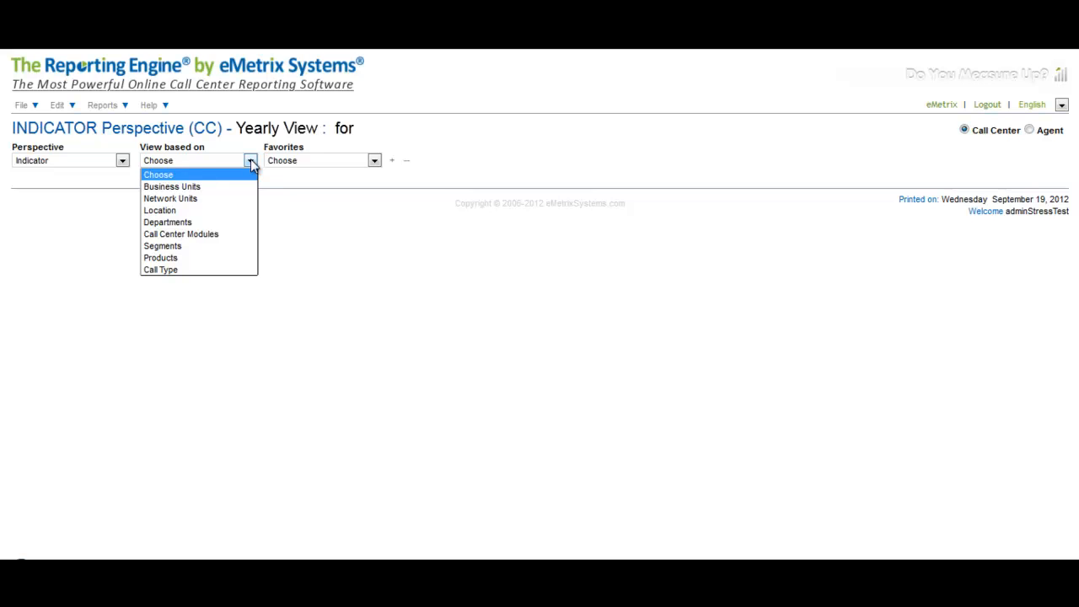
left_click(251, 259)
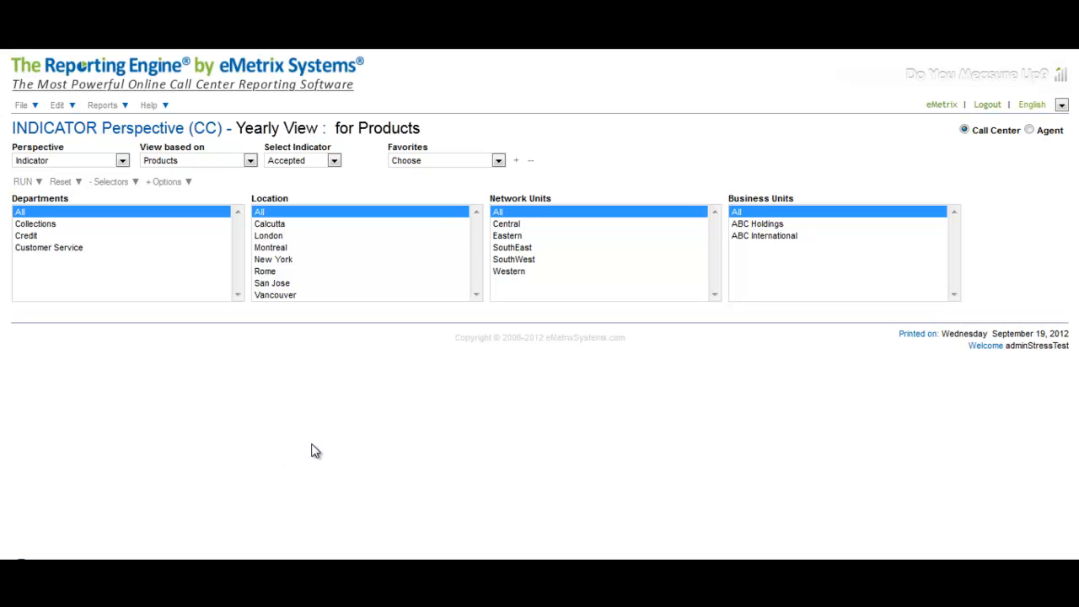
left_click(334, 163)
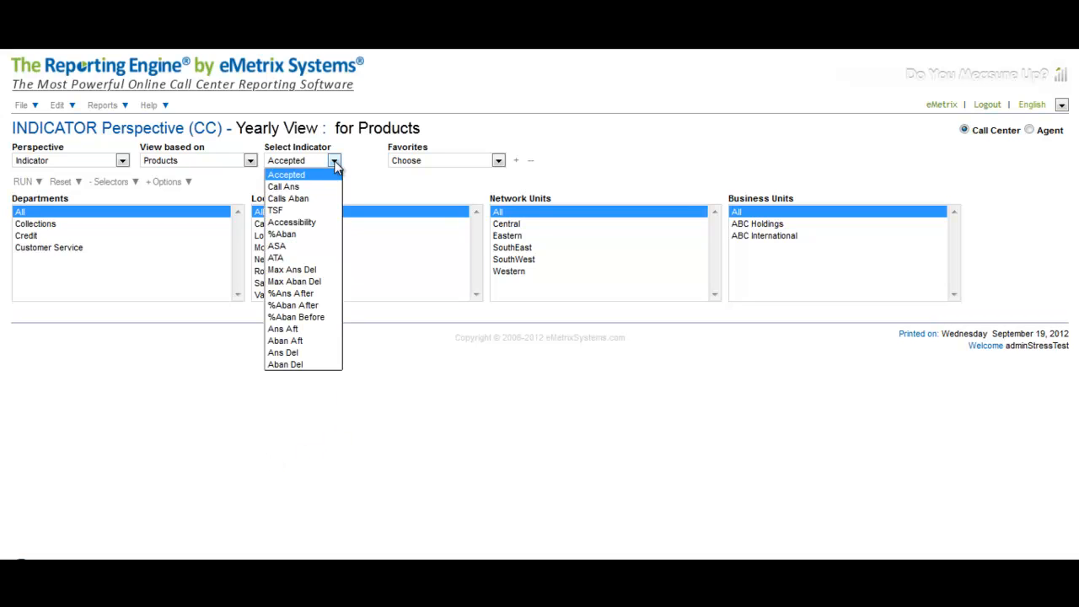
left_click(309, 245)
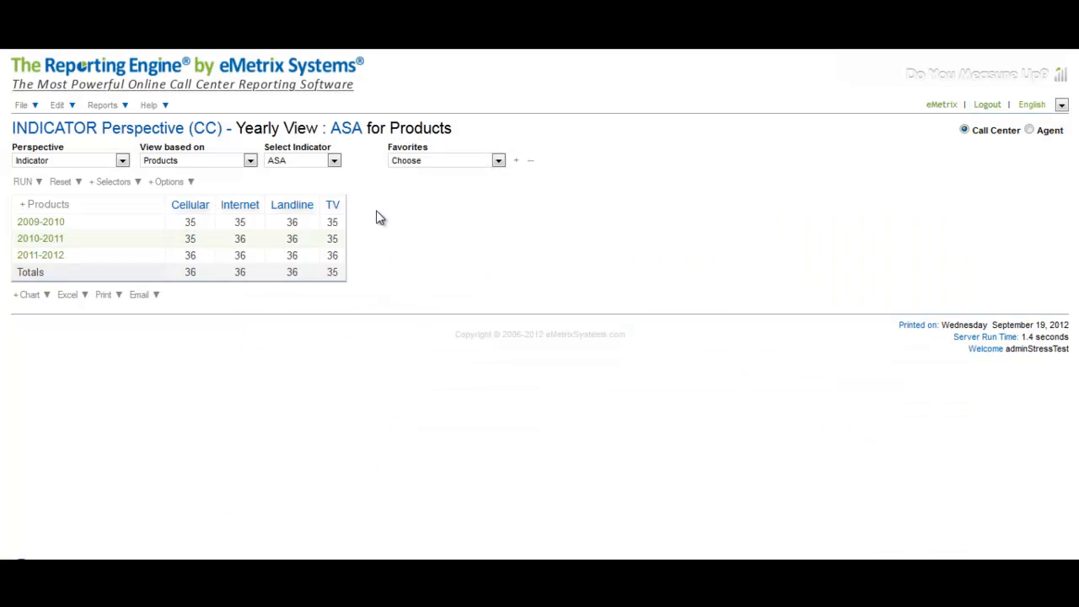
Step: Switch the indicator to ATA and run the report for the Cellular, Internet and Landline products only
left_click(334, 161)
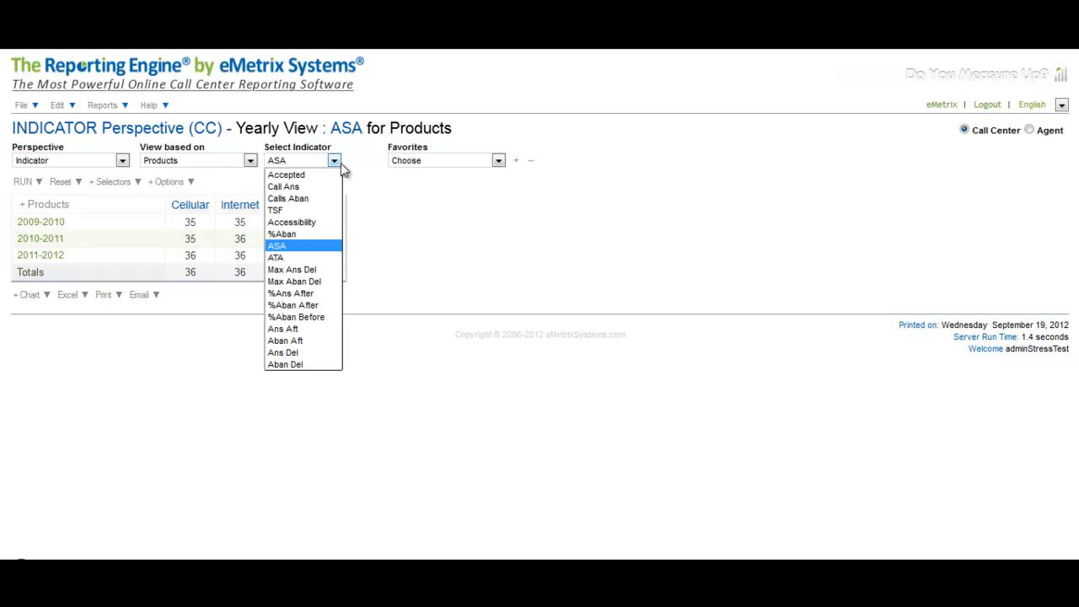
left_click(310, 258)
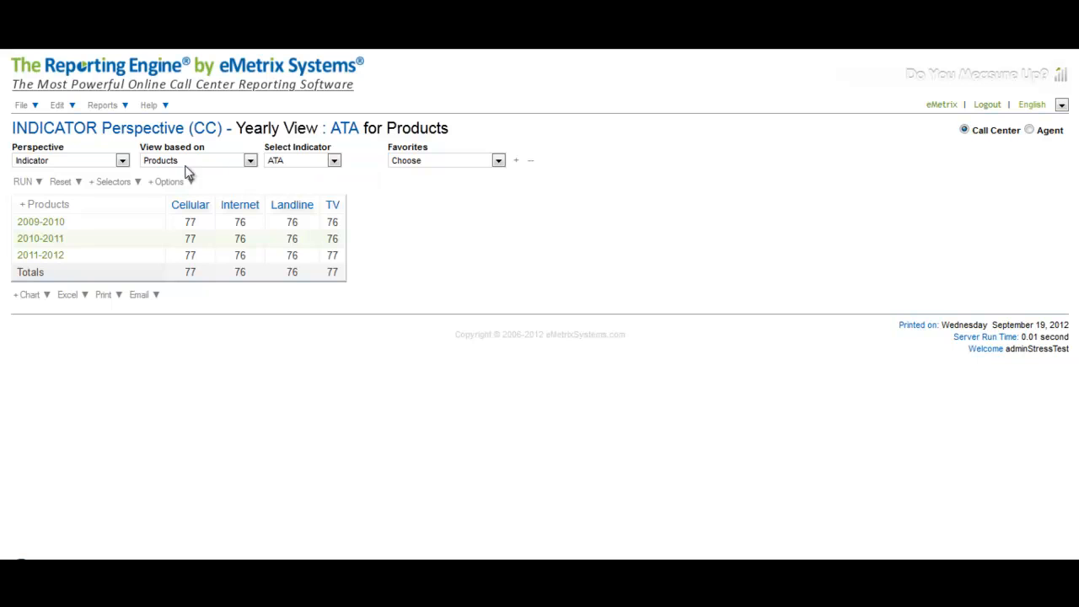
left_click(112, 182)
left_click(178, 184)
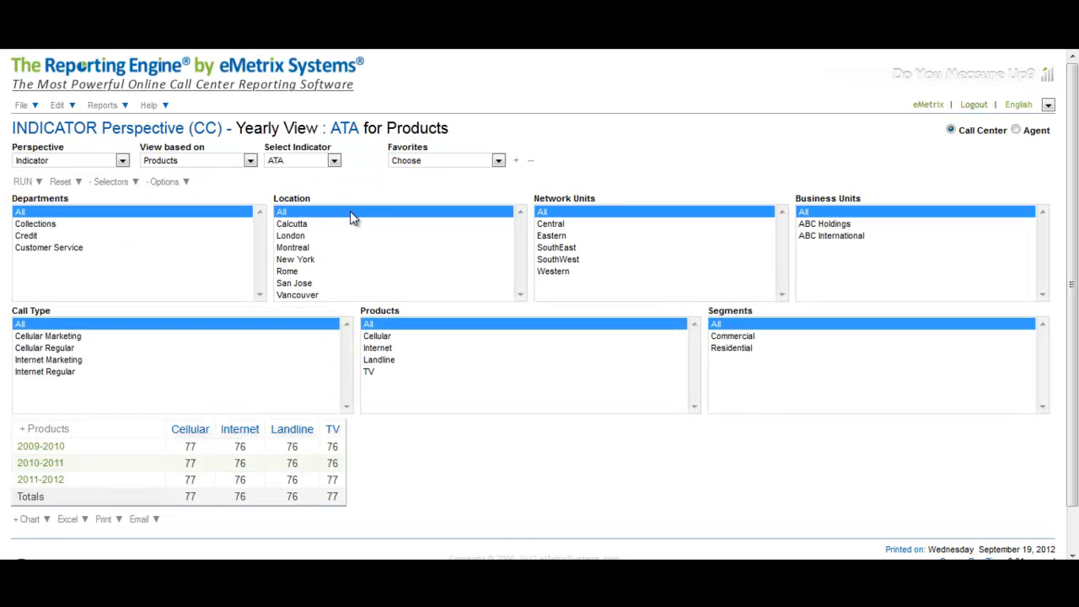
left_click_drag(382, 337, 384, 365)
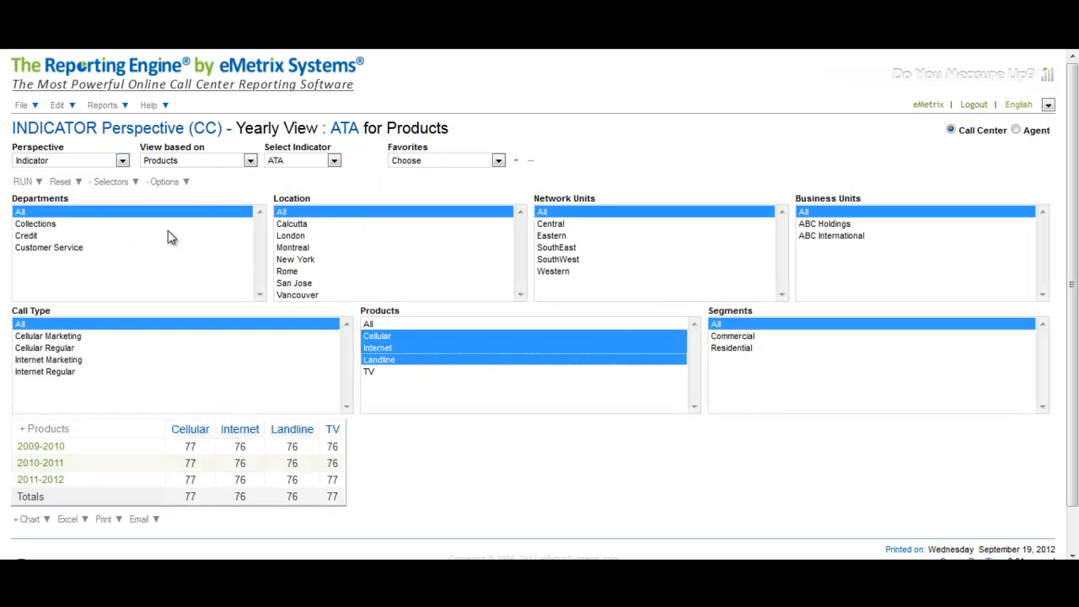
left_click(23, 181)
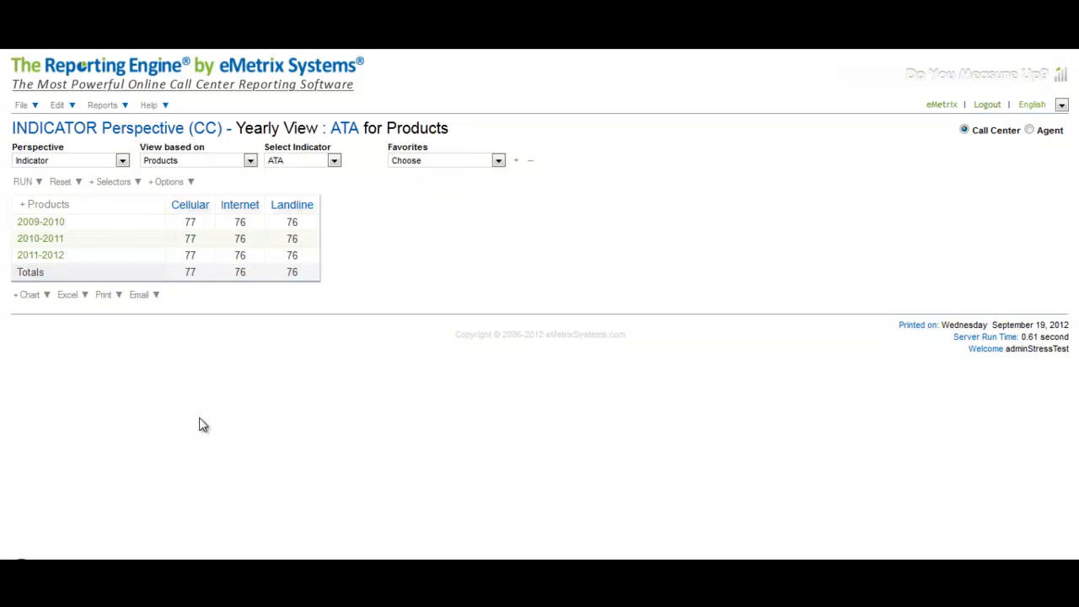
Step: Open the monthly view of 2011-2012 for the ATA report and hide its quarterly subtotals
left_click(34, 255)
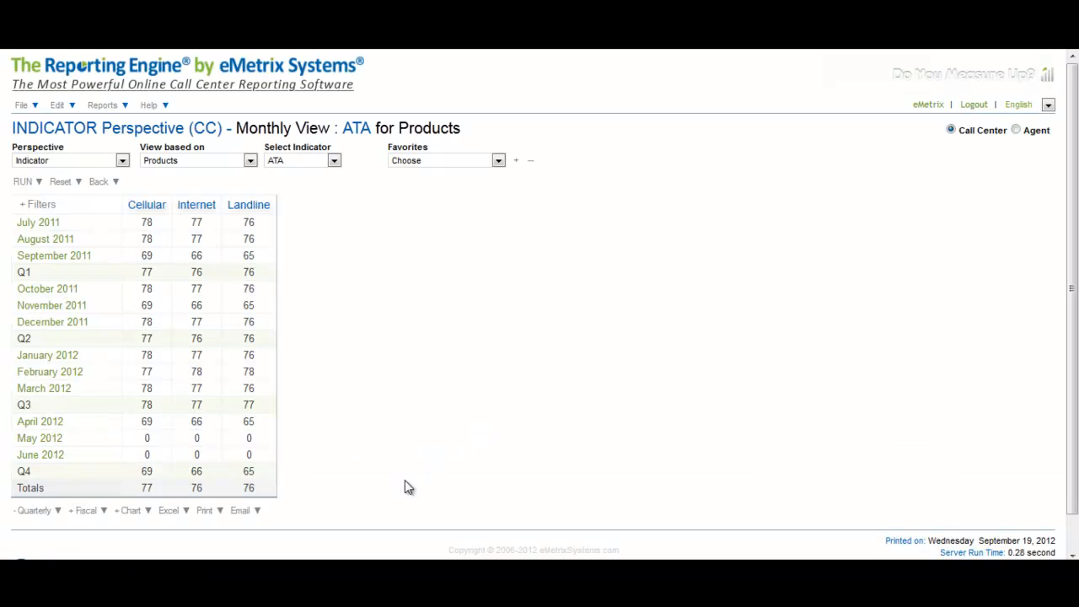
left_click(32, 511)
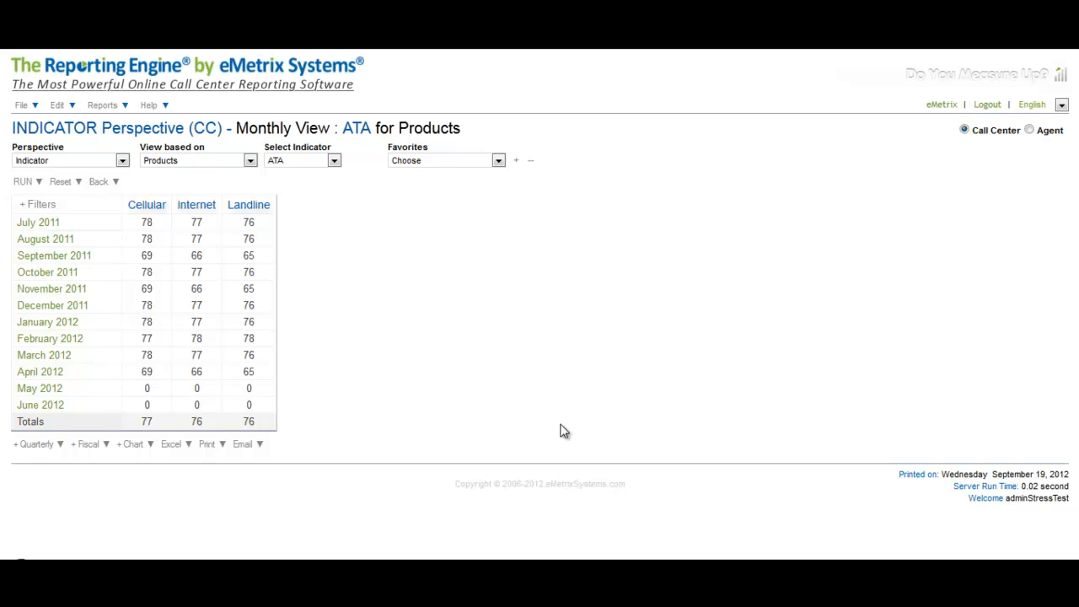
Step: Turn the Fiscal option of the monthly ATA view on and back off
left_click(178, 451)
left_click(89, 446)
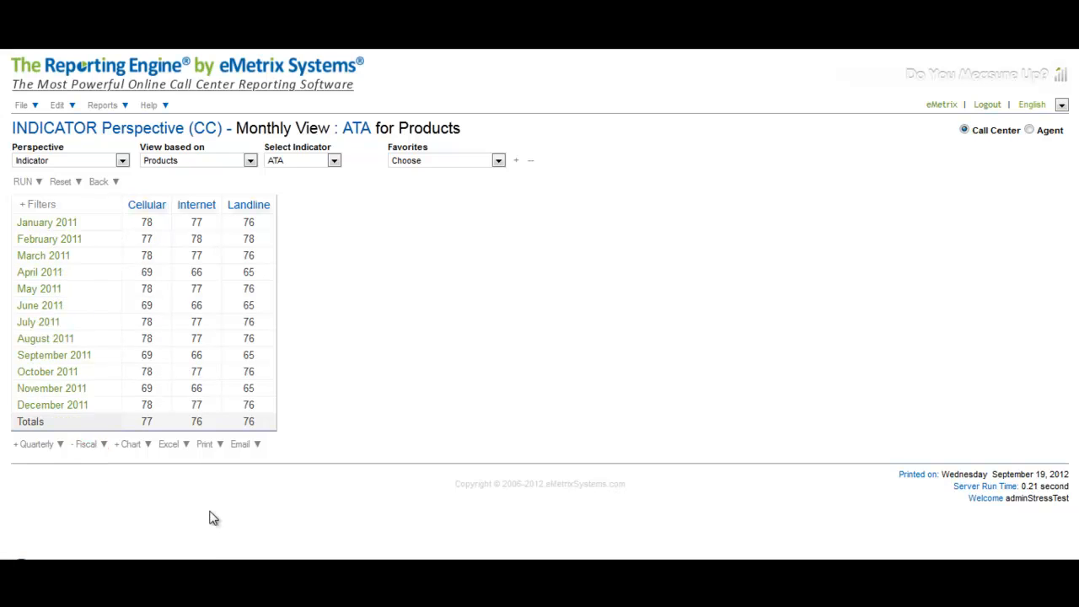
left_click(88, 447)
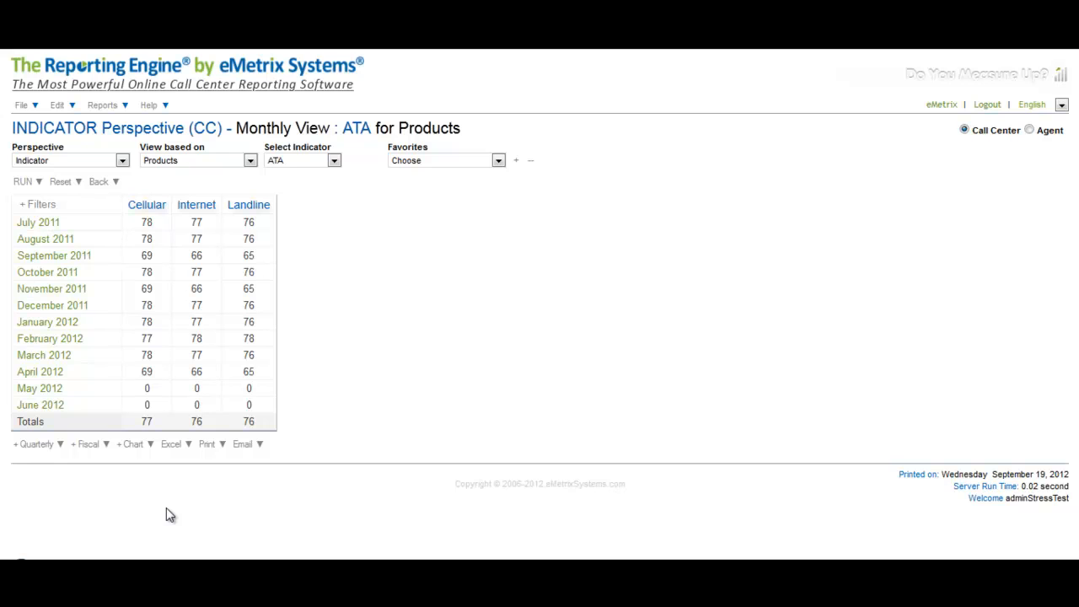
Step: Show the quarterly subtotals again in the monthly ATA view and drill into September 2011 by day
left_click(35, 445)
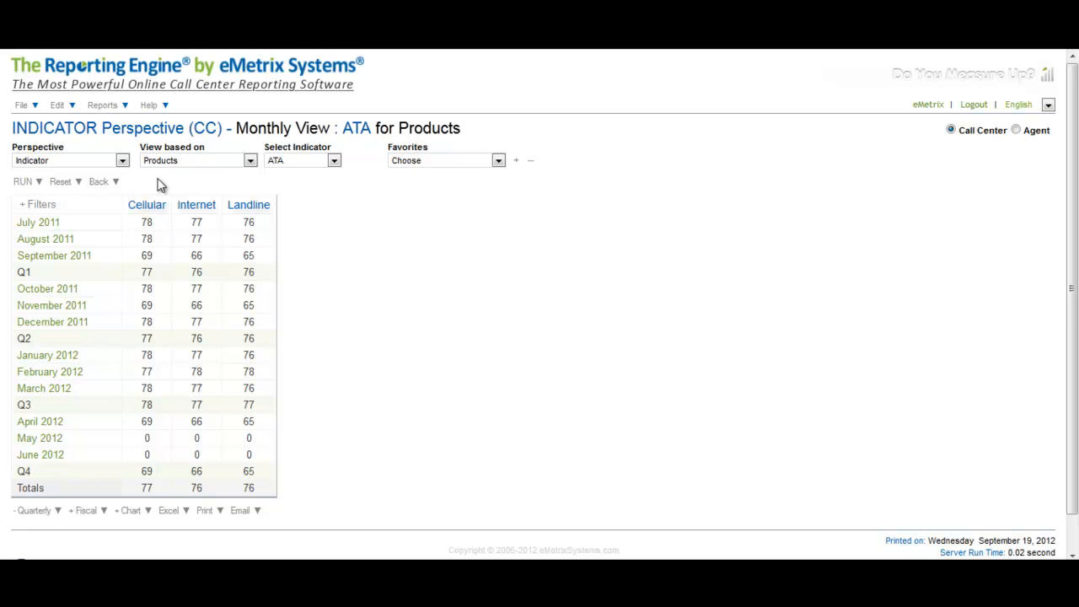
left_click(79, 260)
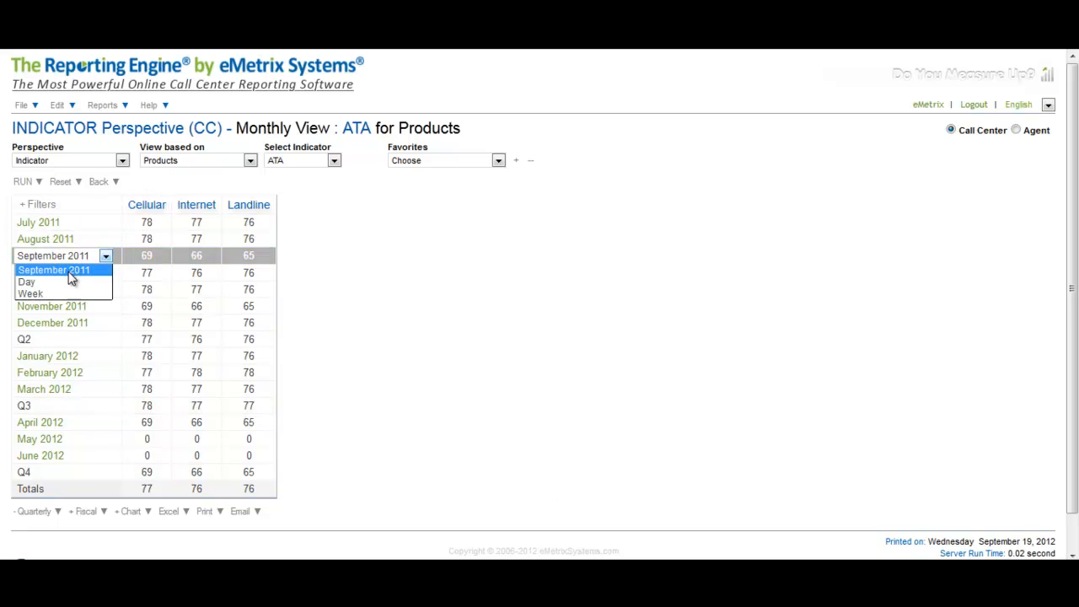
left_click(64, 283)
Step: Limit the daily ATA view to the dates from 09/12/2011 through 09/26/2011
left_click(180, 181)
left_click(128, 191)
left_click(247, 183)
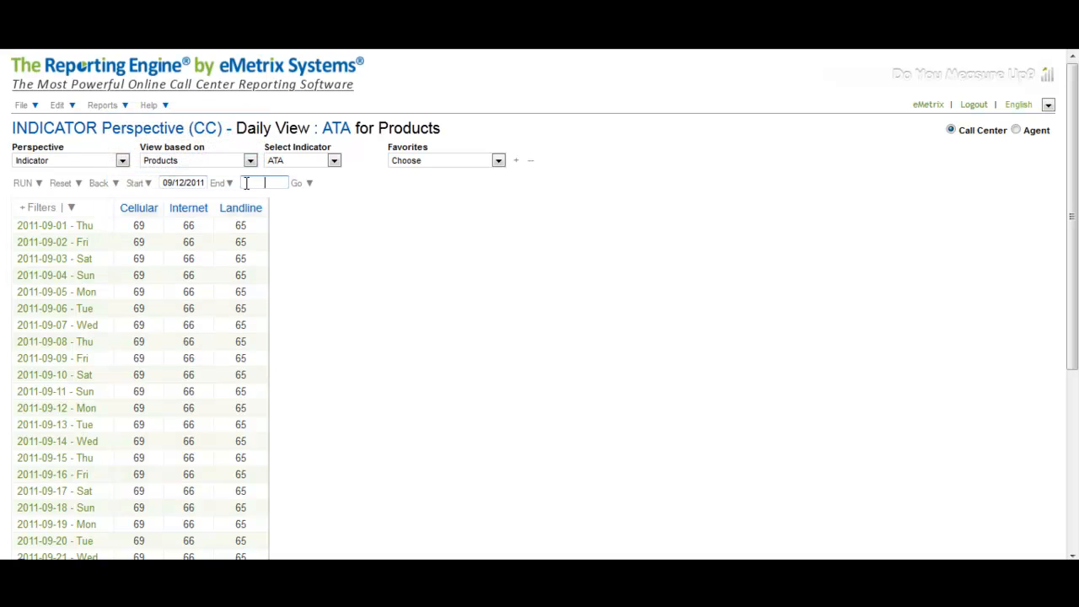
left_click(209, 228)
left_click(297, 185)
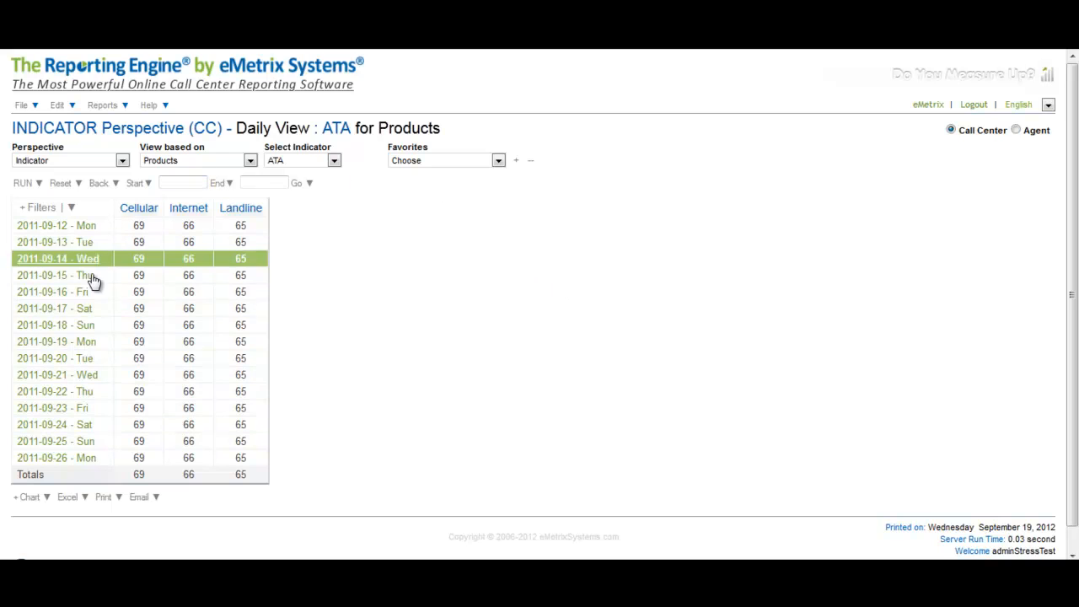
Step: Open the interval view for September 19, 2011 and limit it to 13:00 through 15:45
left_click(83, 341)
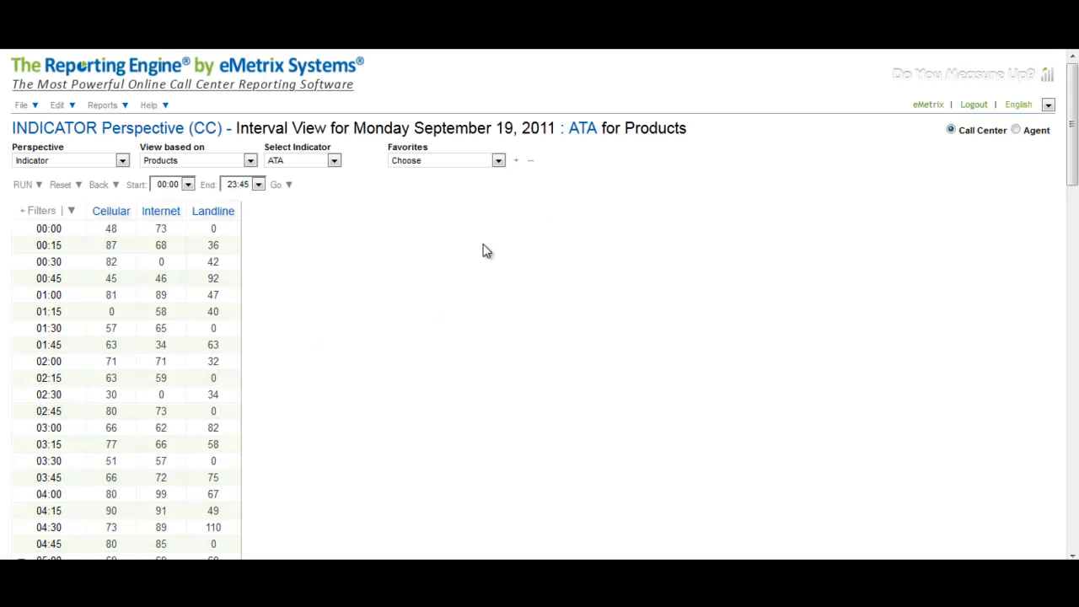
left_click(188, 185)
left_click(173, 323)
left_click(258, 184)
left_click(240, 210)
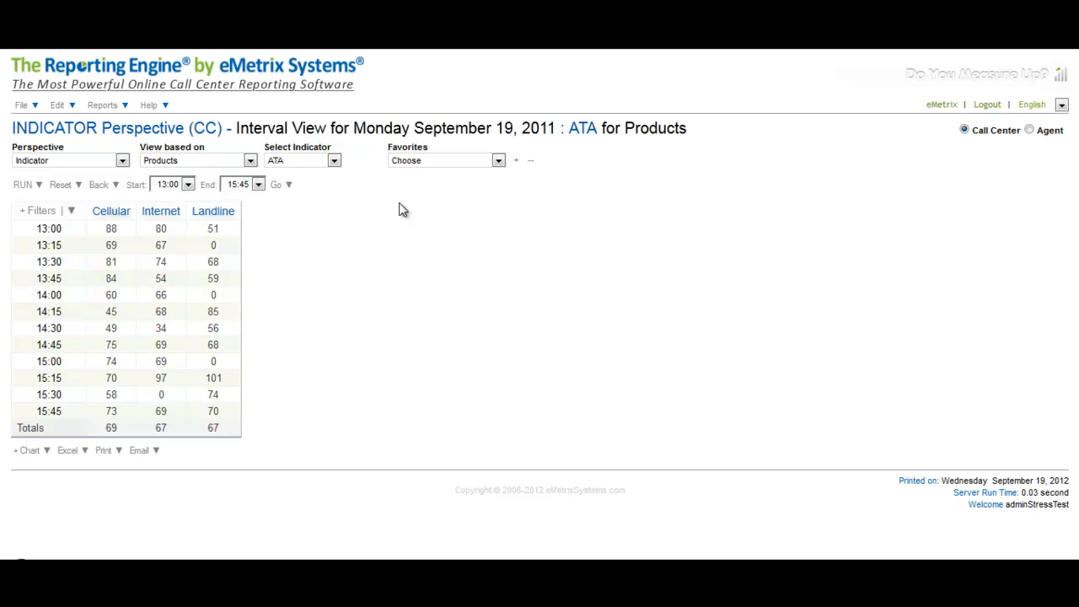
Step: Open the interval view for September 26, 2011 instead and switch its indicator to TSF, followed by another indicator
left_click(99, 185)
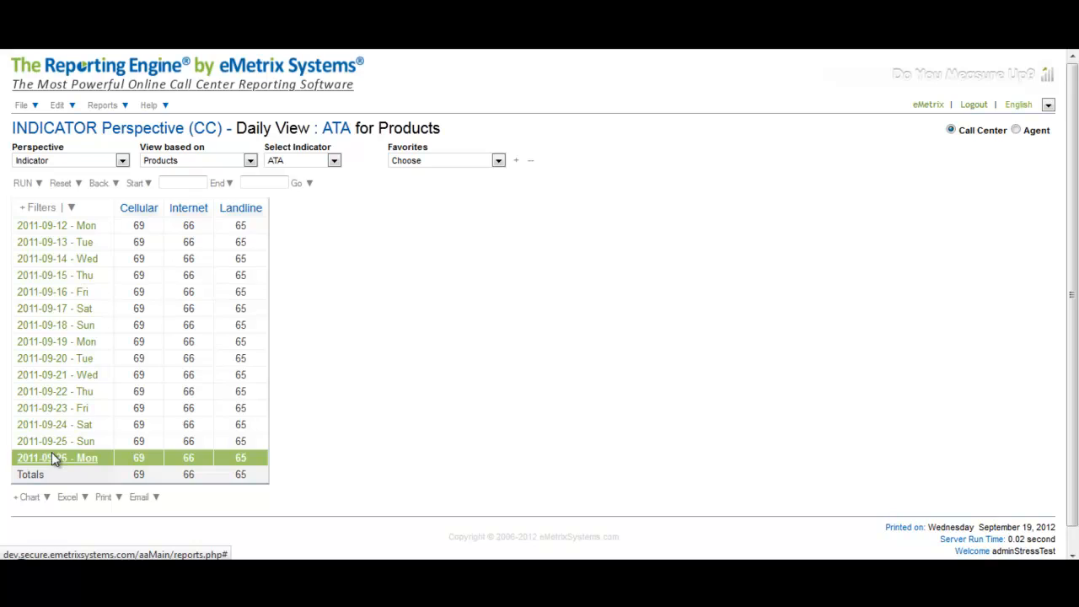
left_click(51, 458)
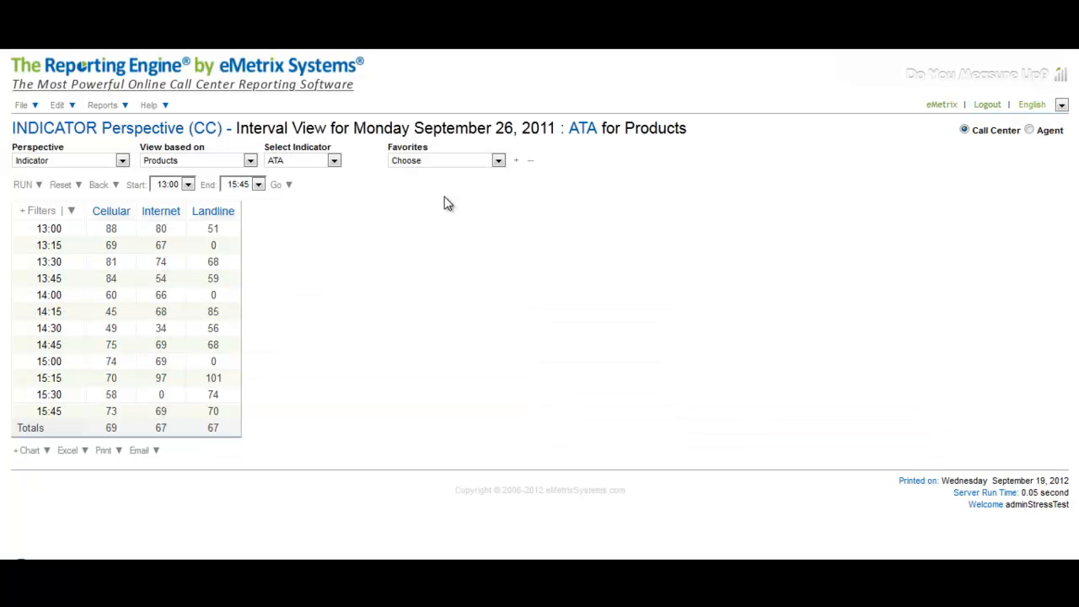
left_click(336, 161)
left_click(308, 208)
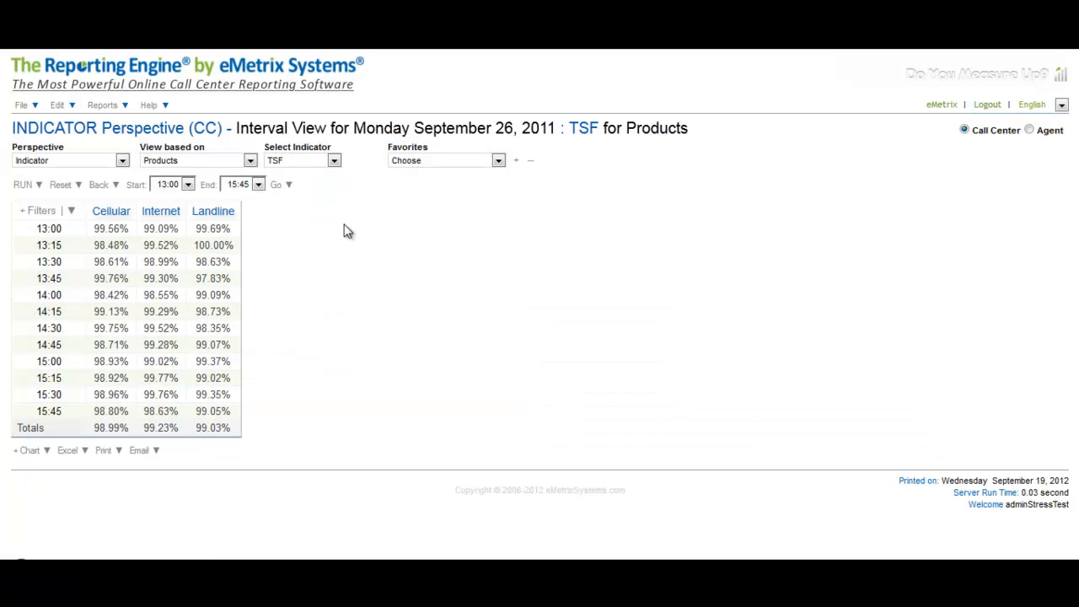
left_click(334, 160)
left_click(300, 337)
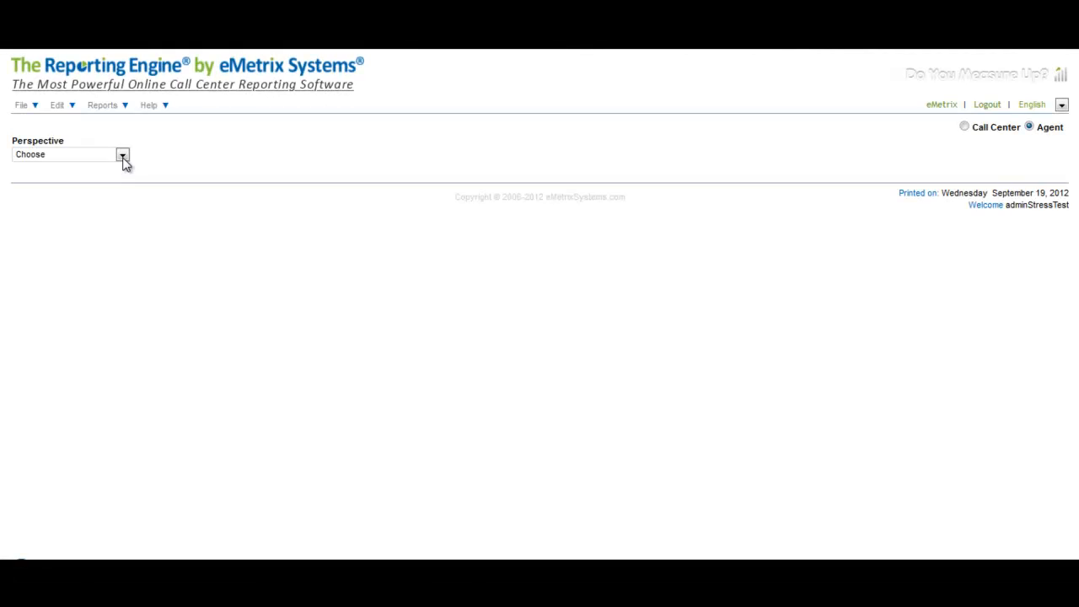
Step: Set up an Agent report in the Subject perspective with the view based on New Hires
left_click(123, 157)
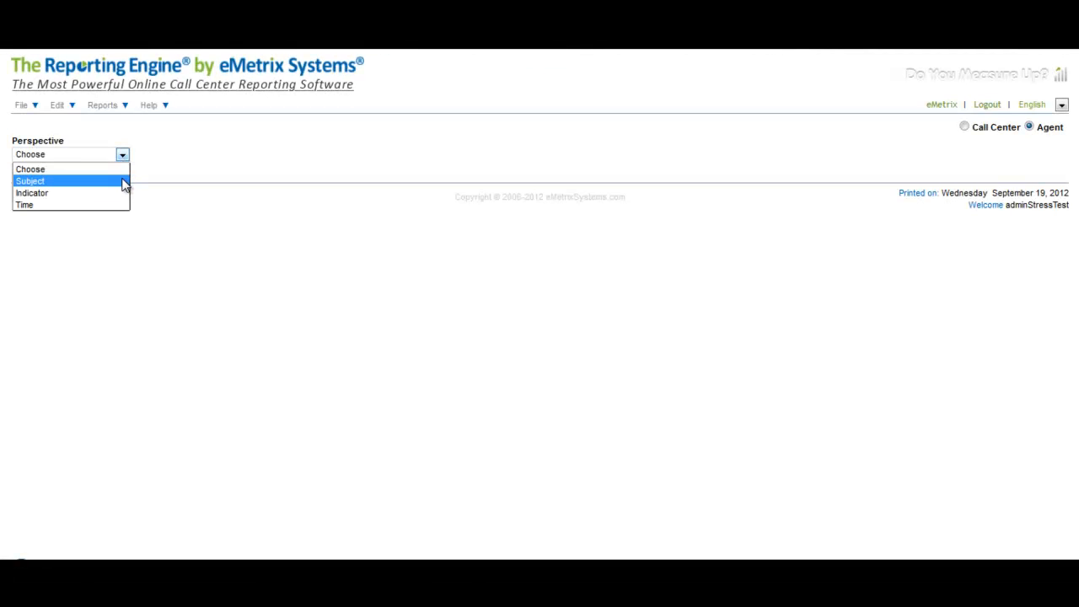
left_click(124, 182)
left_click(251, 161)
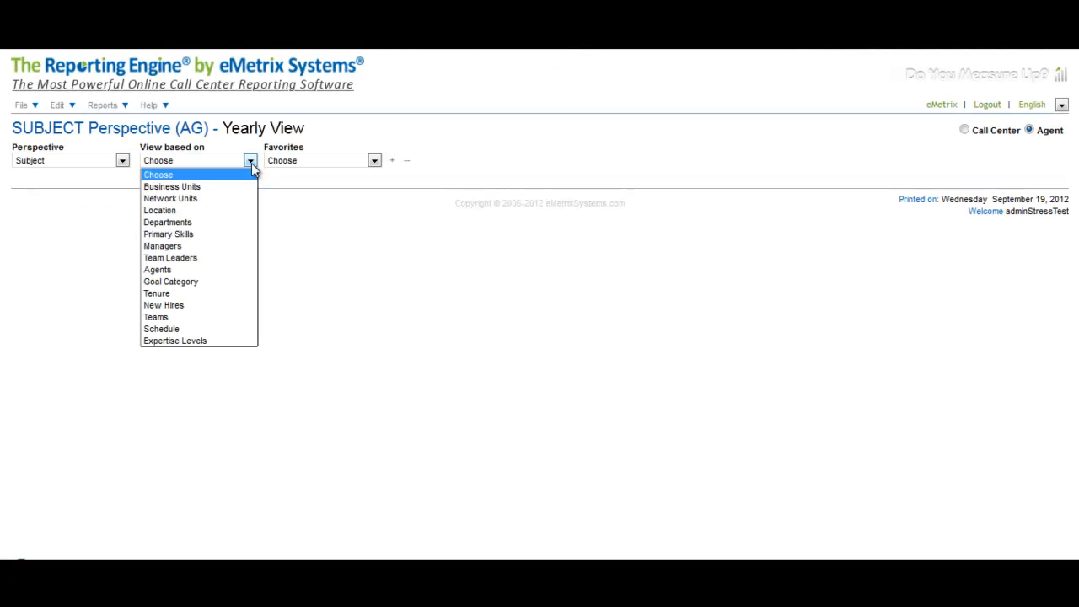
left_click(240, 306)
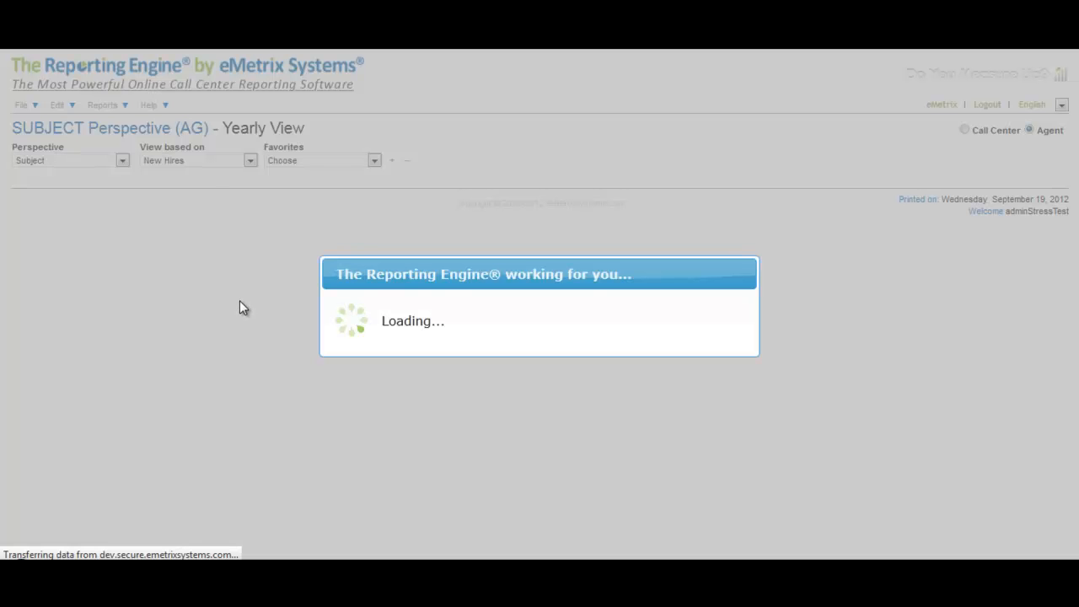
Step: Filter the New Hires report to San Jose, Customer Service and Sched1, and run it for 2011-2012
left_click(646, 286)
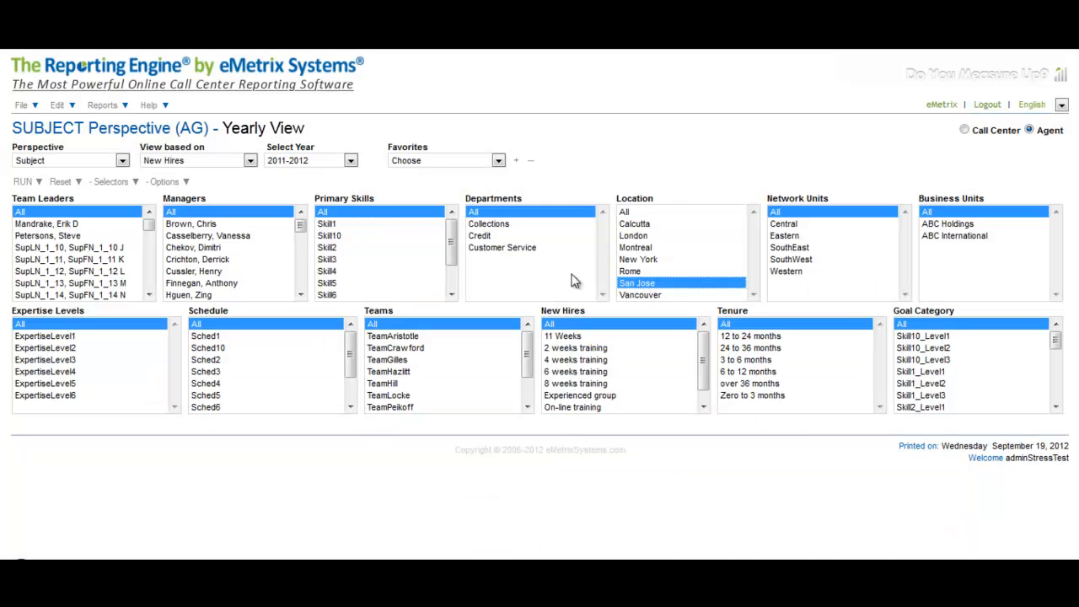
left_click(501, 249)
left_click(216, 338)
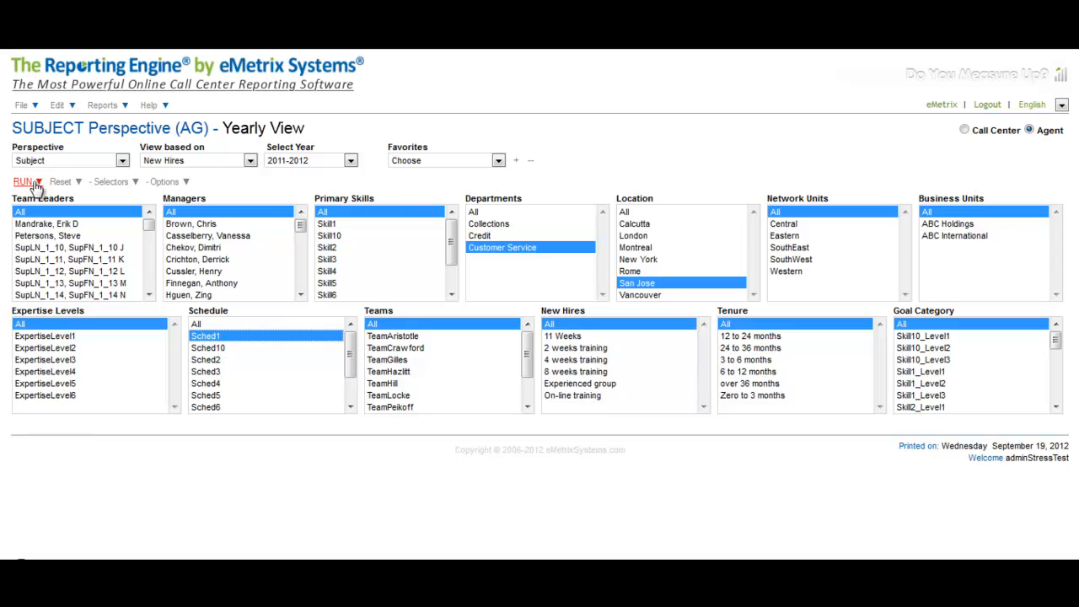
left_click(23, 182)
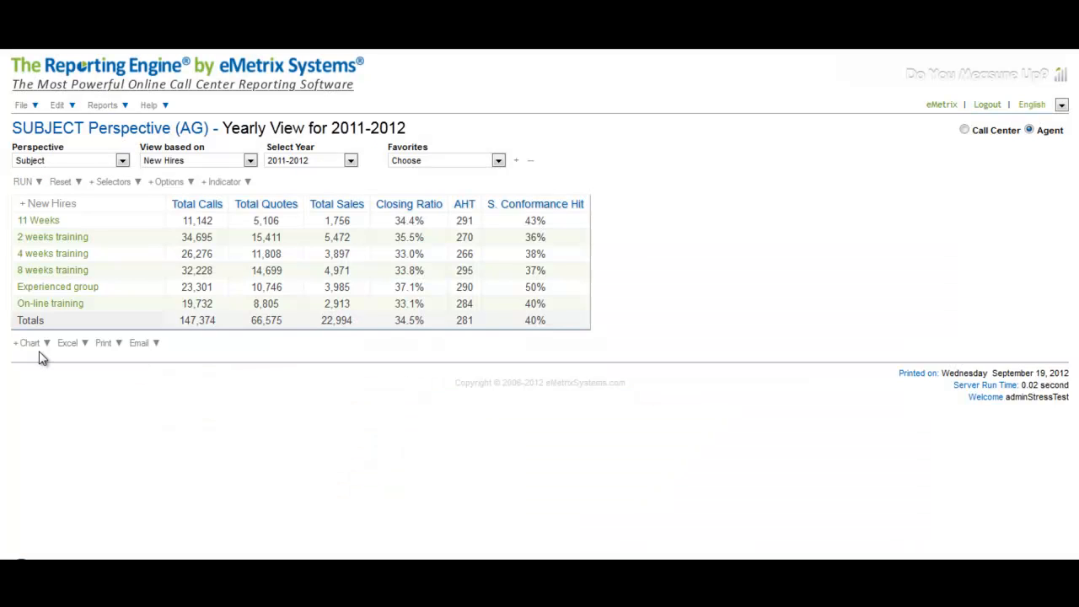
Step: Start a 2D chart of the New Hires report with a column series for Total Calls
left_click(29, 343)
left_click(472, 318)
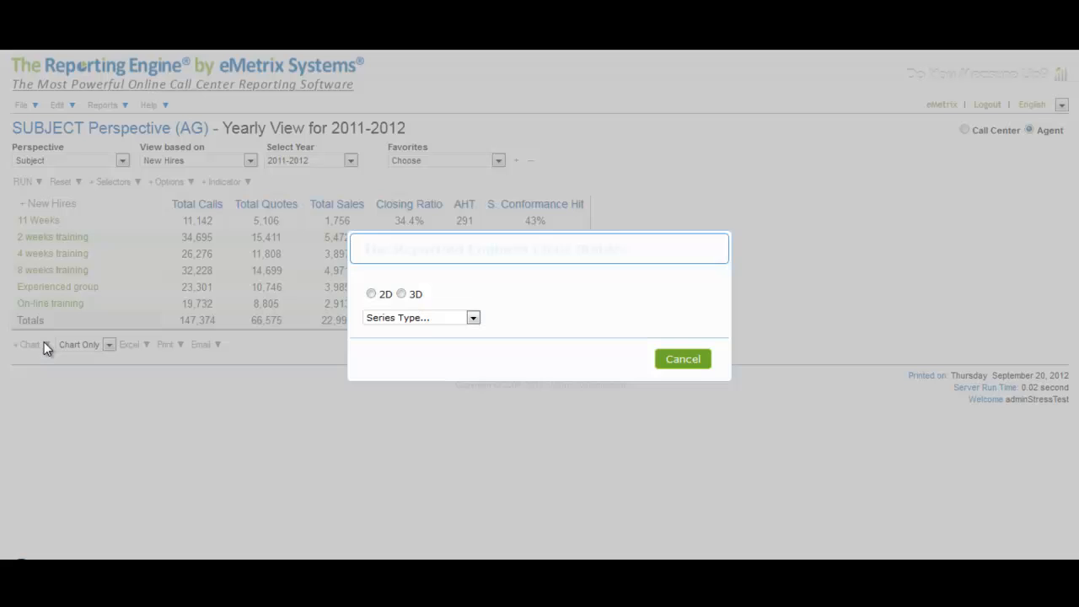
left_click(452, 343)
left_click(598, 318)
left_click(577, 343)
Step: Add area series for Total Quotes and Total Sales to the chart
left_click(407, 341)
left_click(397, 378)
left_click(598, 340)
left_click(517, 379)
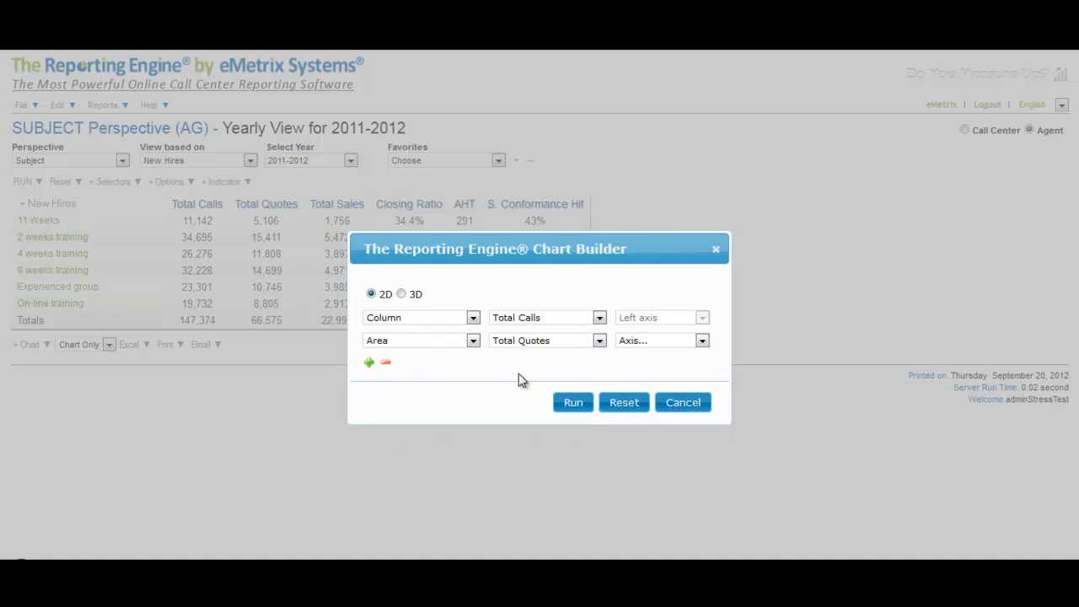
left_click(414, 366)
left_click(397, 400)
left_click(512, 369)
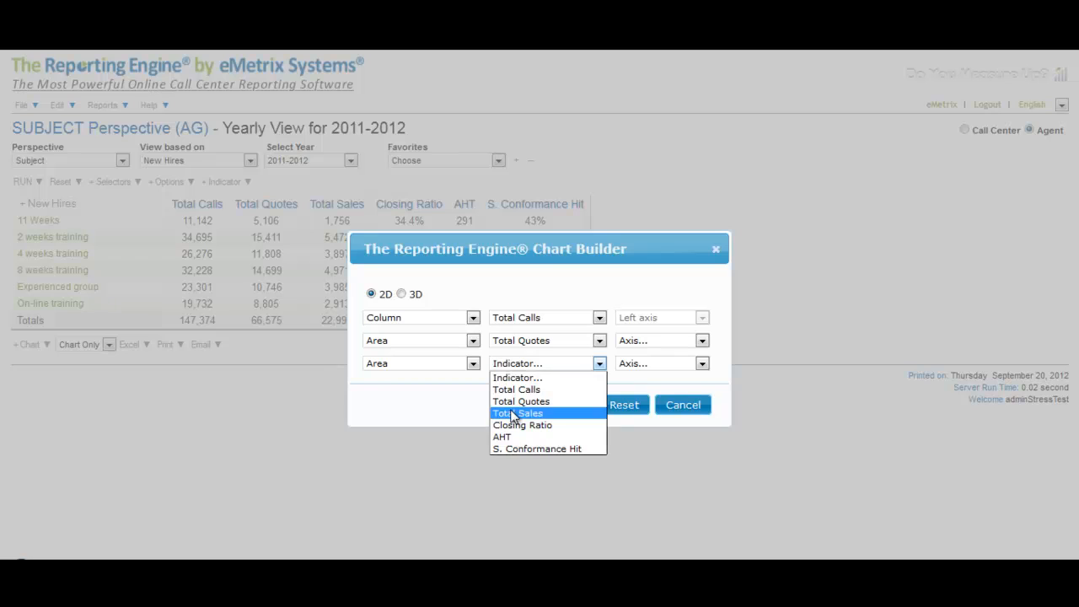
left_click(515, 412)
Step: Add a line series for AHT on the right axis of the chart
left_click(371, 393)
left_click(413, 386)
left_click(393, 436)
left_click(540, 387)
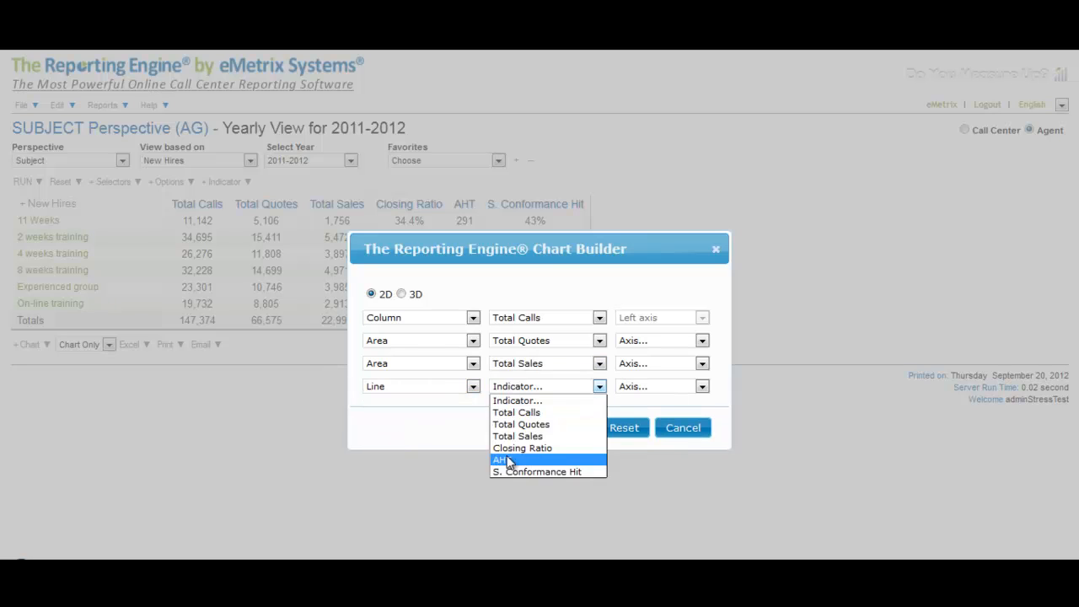
left_click(506, 460)
left_click(629, 386)
left_click(633, 423)
Step: Add a line series for S. Conformance Hit on the right axis and generate the chart
left_click(370, 408)
left_click(403, 409)
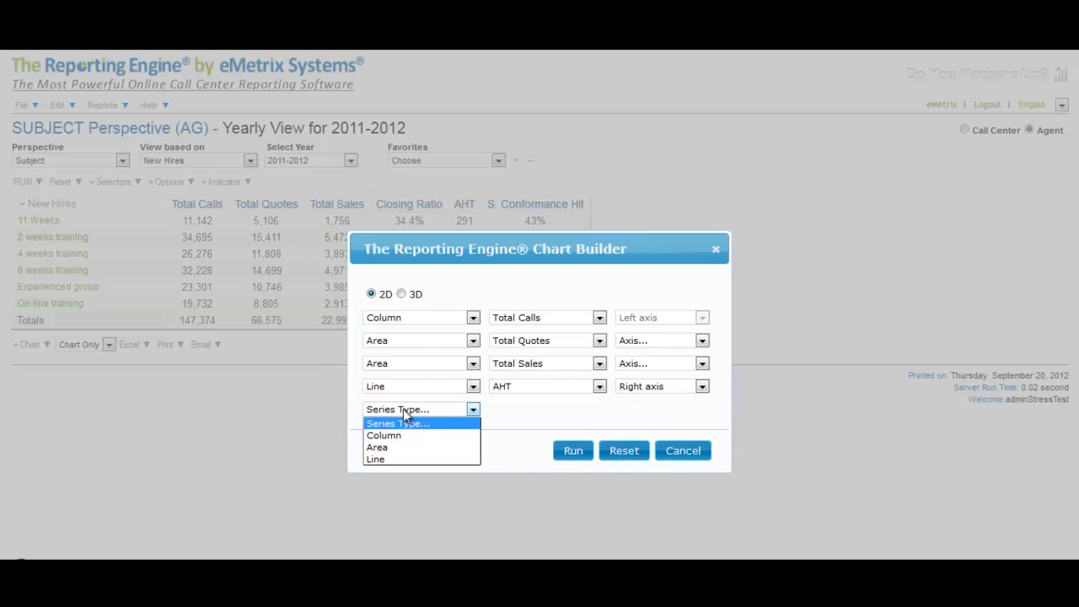
left_click(402, 460)
left_click(539, 409)
left_click(525, 494)
left_click(650, 410)
left_click(651, 446)
left_click(577, 472)
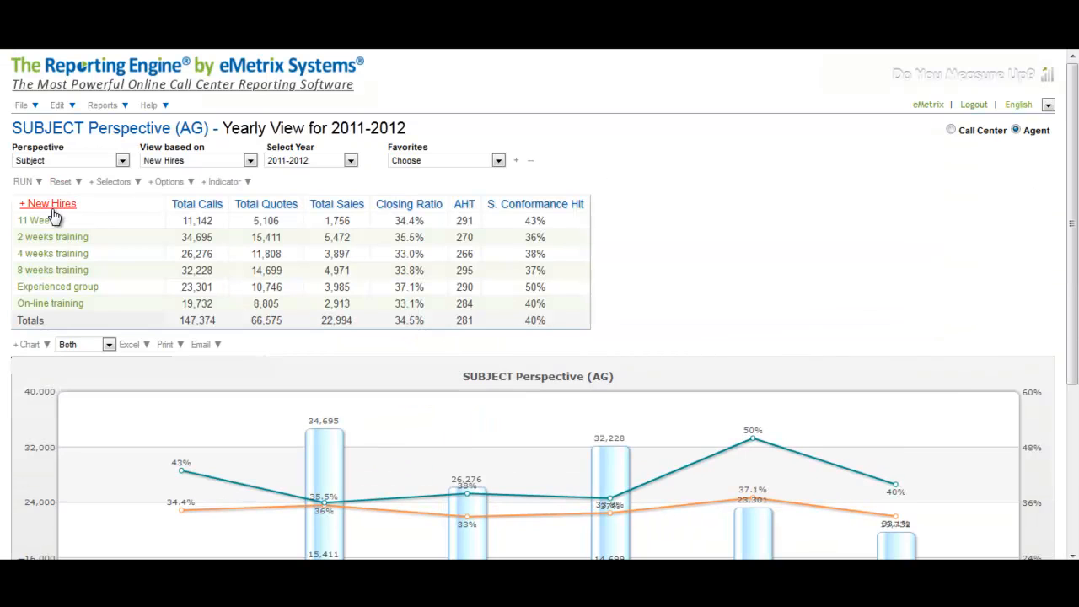
Step: Drill from the 2 weeks training group through December 2011 by week into the week of 2011-03-21
left_click(57, 241)
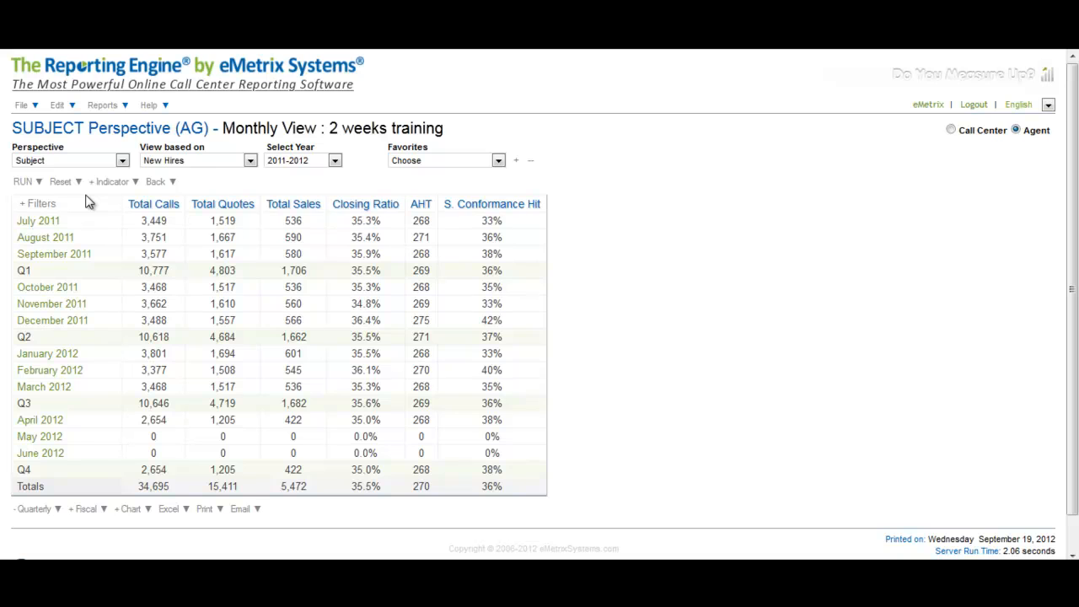
left_click(52, 323)
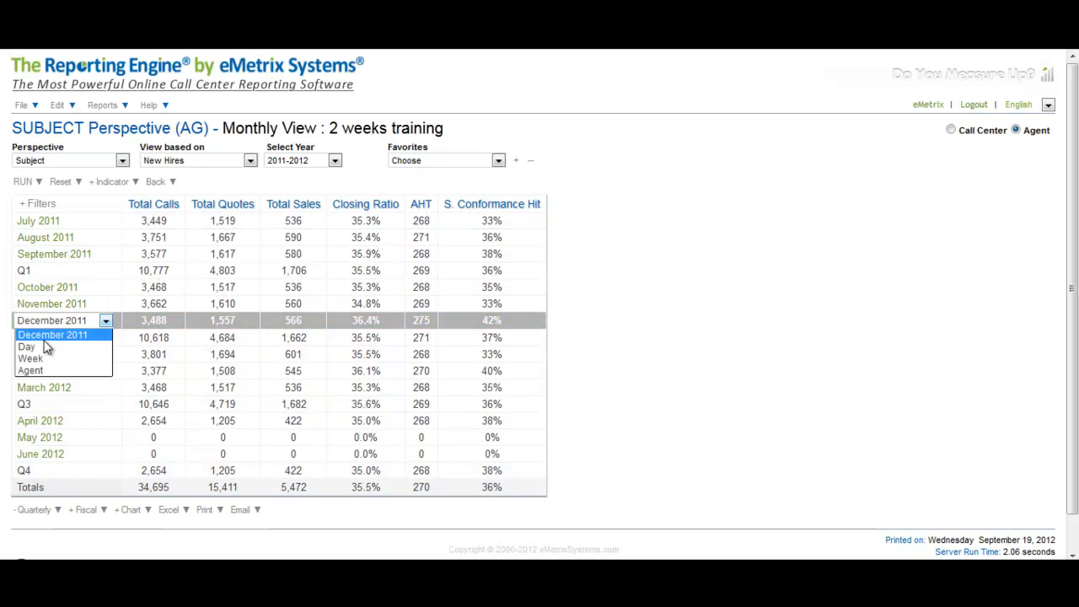
left_click(43, 357)
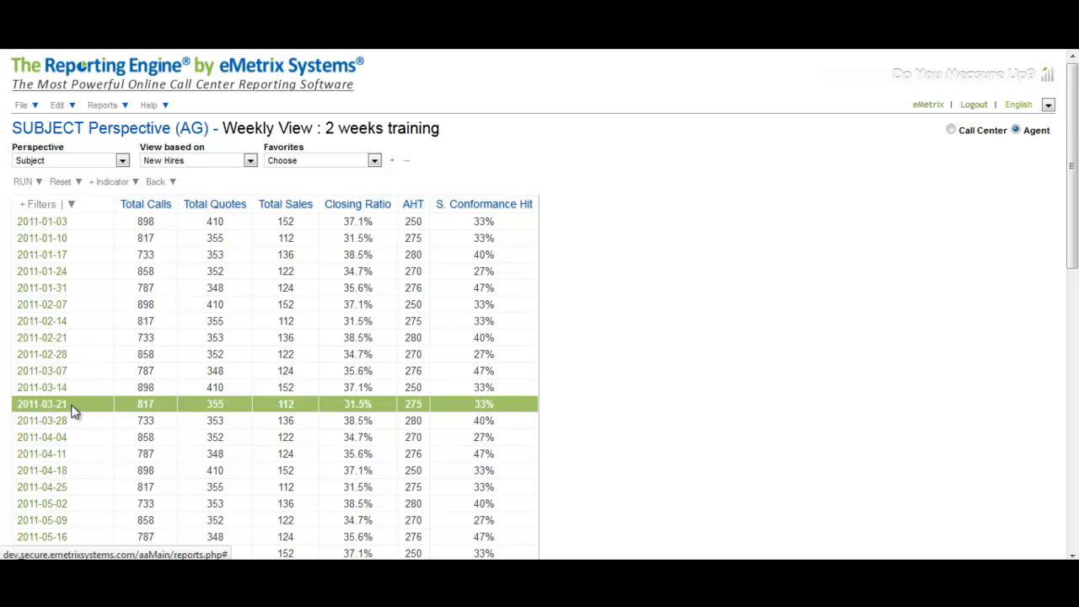
left_click(43, 403)
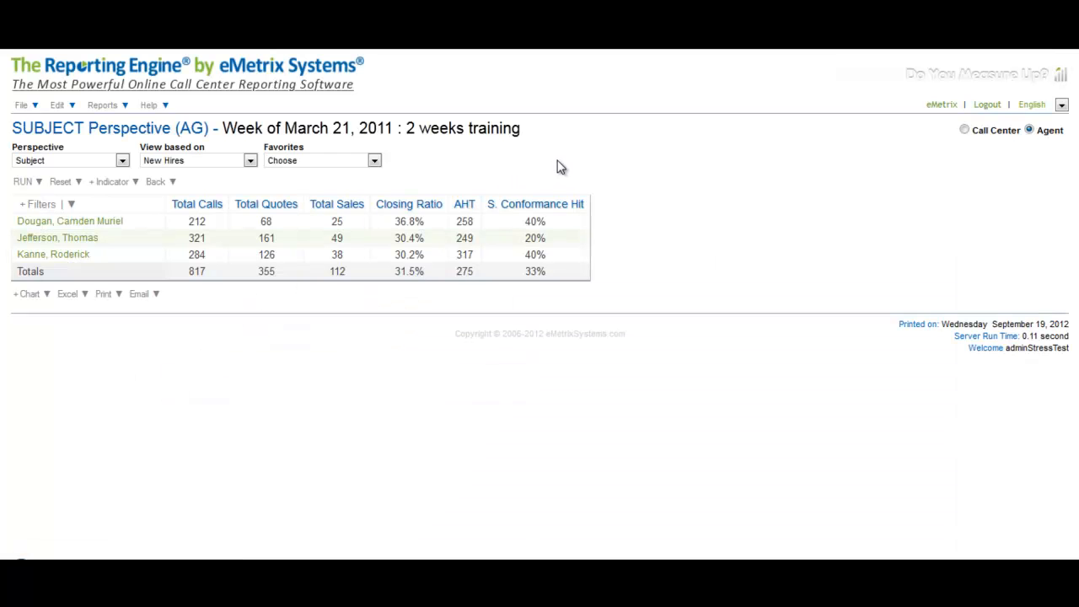
Step: Open the second listed agent's monthly view and drill into January 2012 by day
left_click(59, 238)
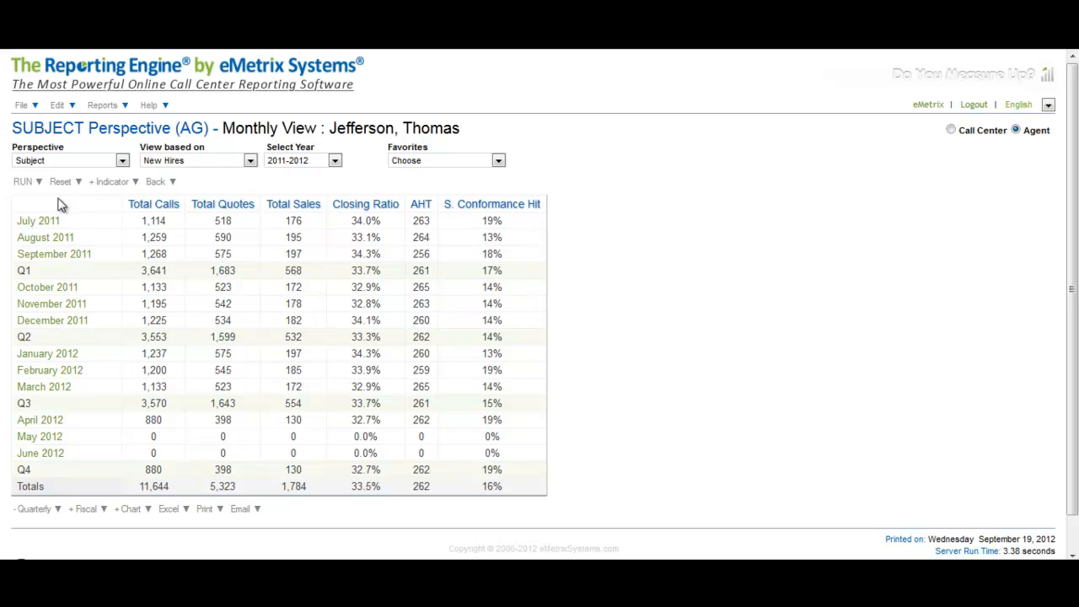
left_click(60, 352)
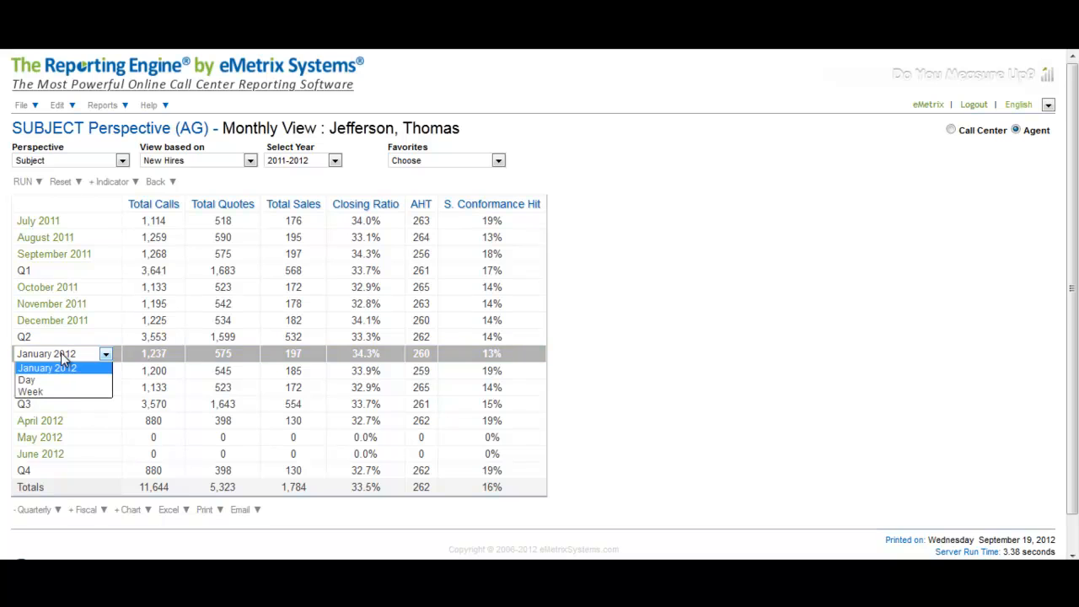
left_click(30, 380)
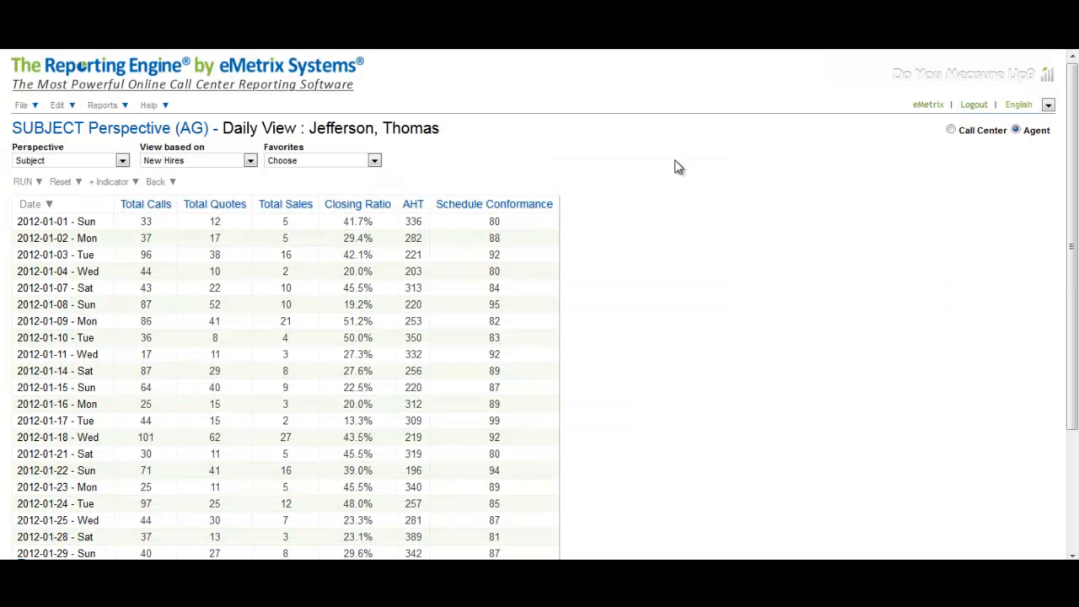
Step: Return to the monthly view for 2 weeks training and drill into November 2011 by day
left_click(157, 182)
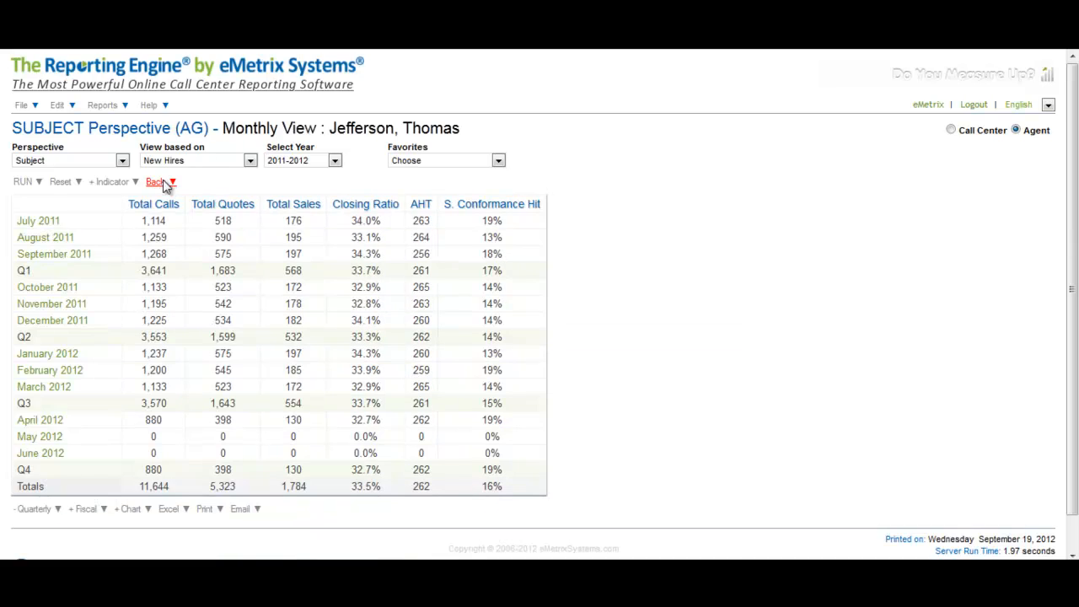
left_click(169, 183)
left_click(173, 183)
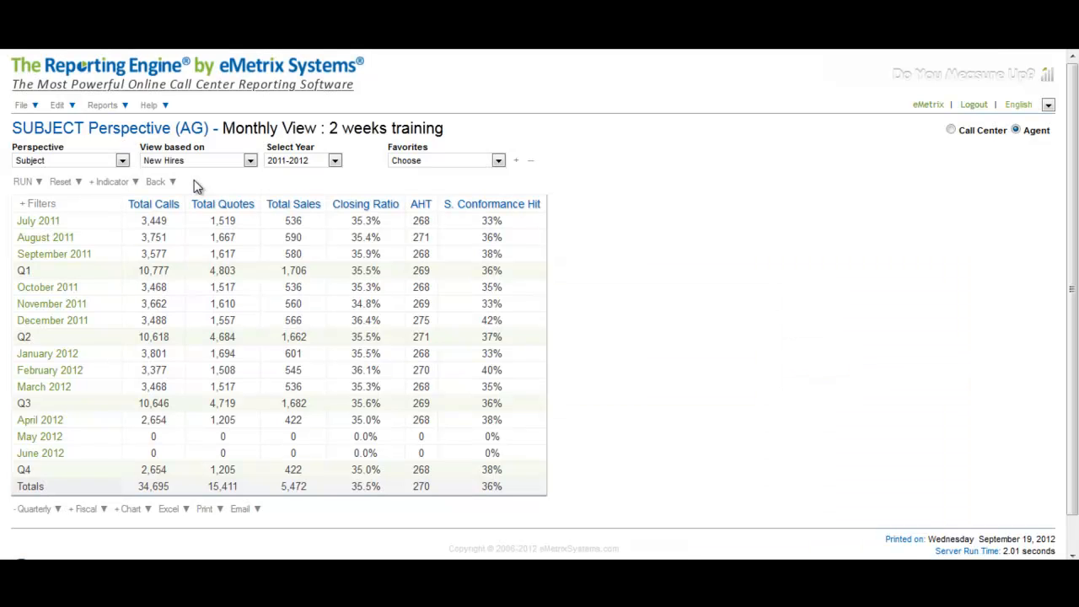
left_click(38, 306)
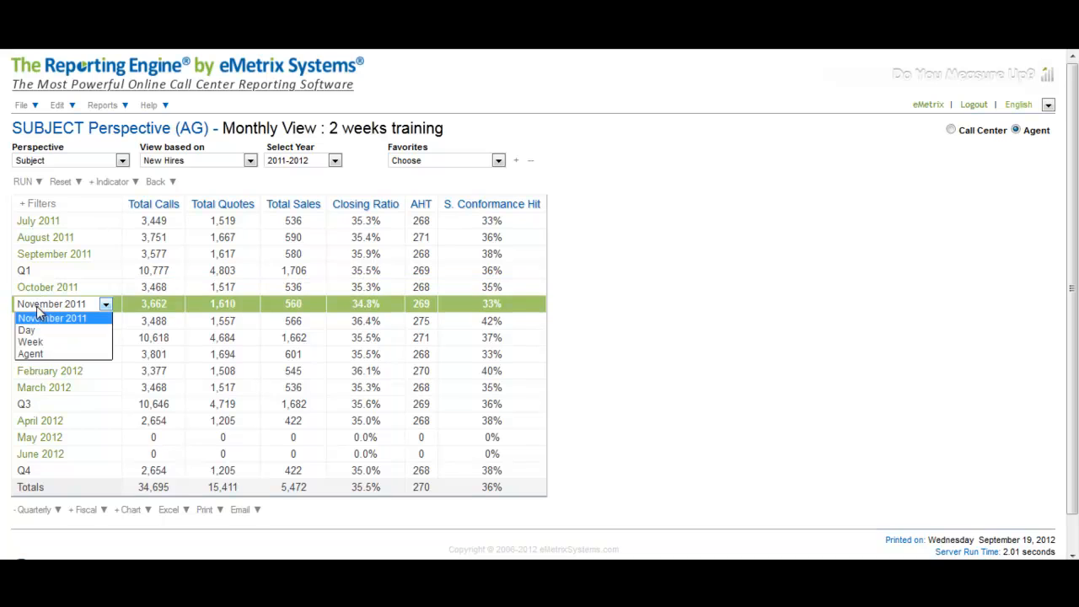
left_click(32, 330)
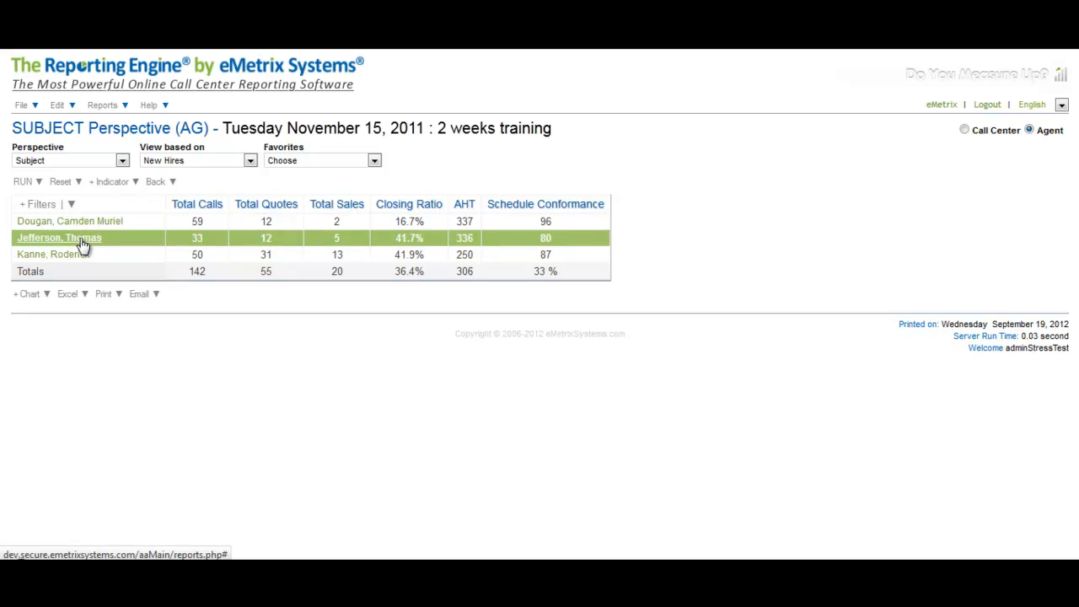
Step: Open the second listed agent's monthly view from the November 15, 2011 report and drill into November 2011 by day
left_click(82, 244)
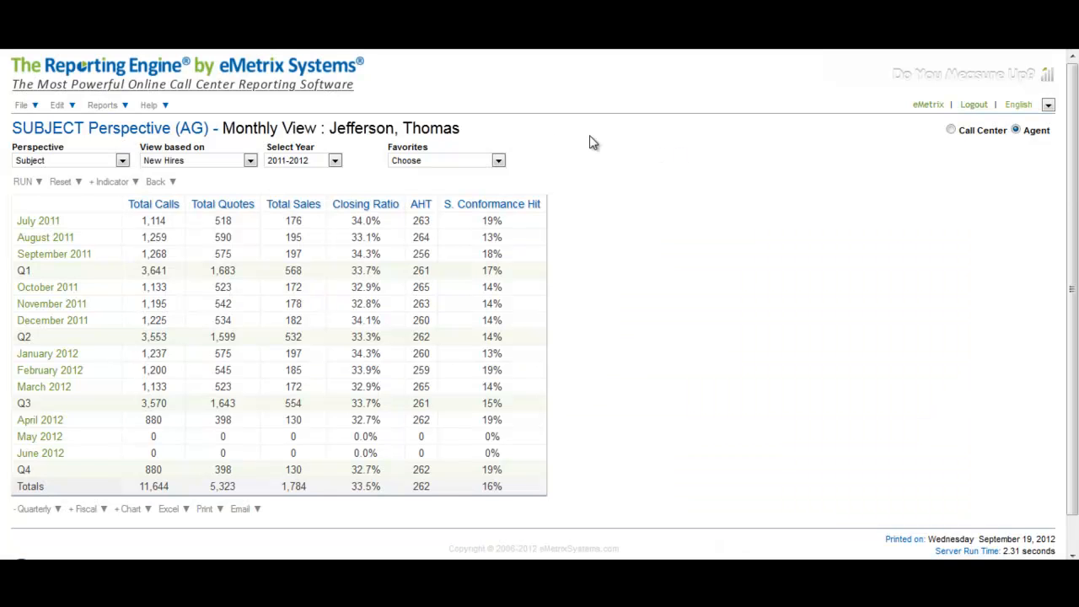
left_click(61, 308)
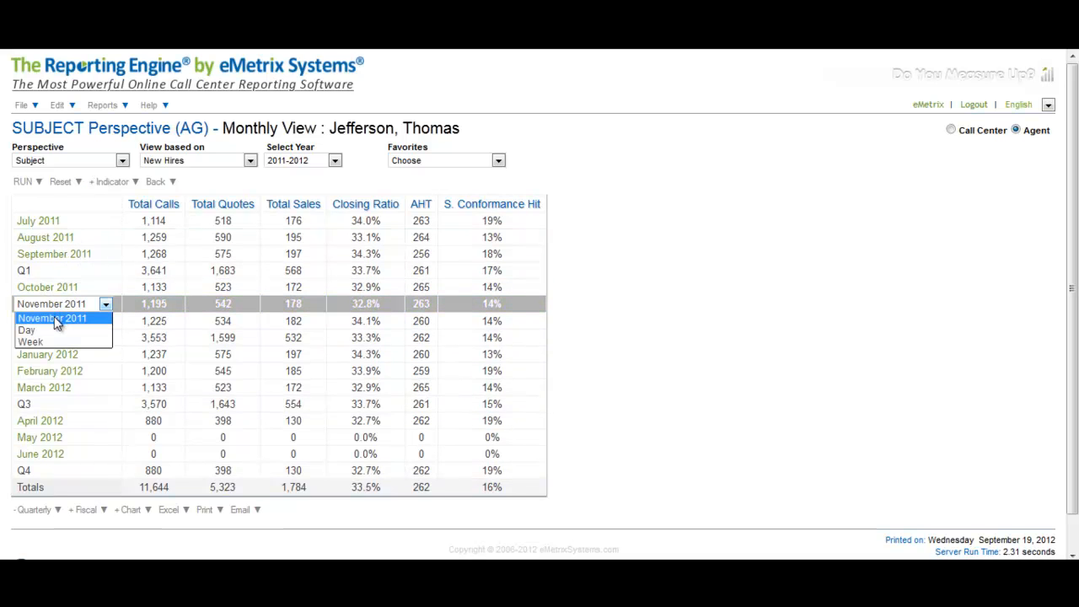
left_click(48, 333)
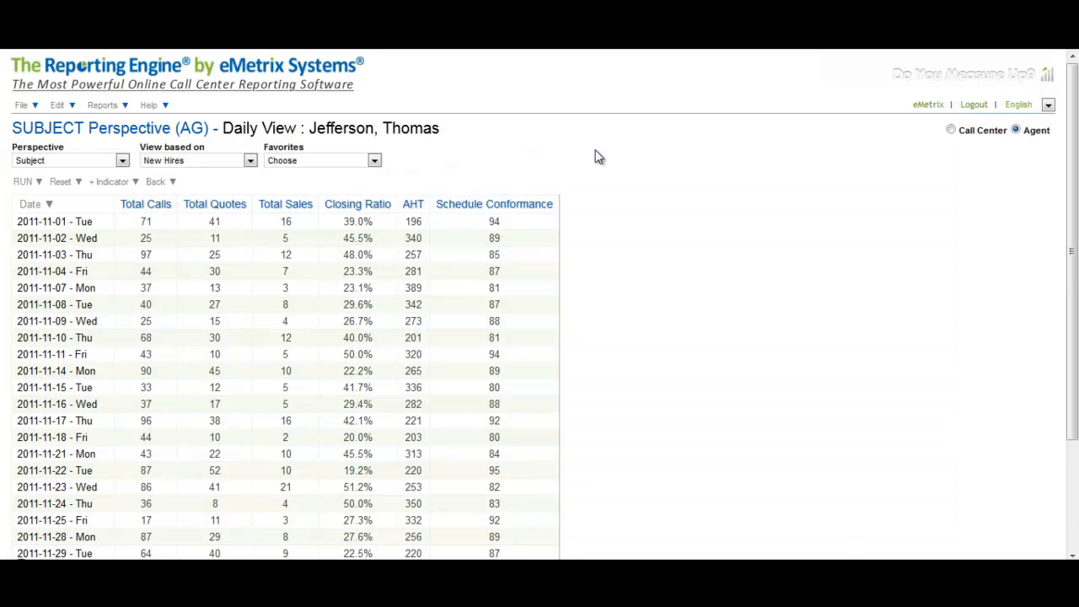
Step: Return to the monthly view for 2 weeks training and drill into January 2012 by agent
left_click(162, 182)
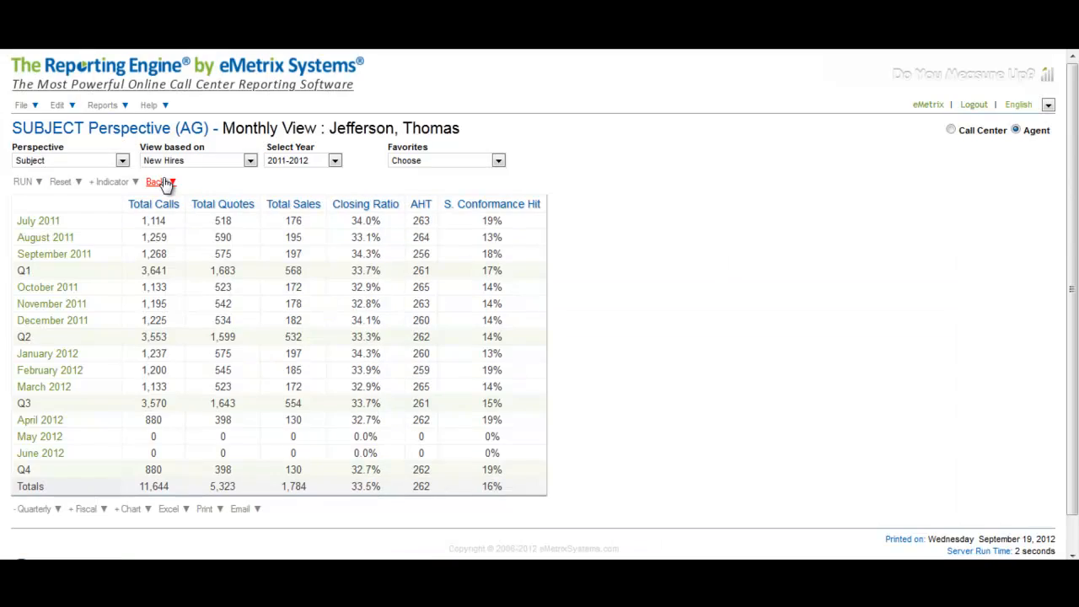
left_click(162, 182)
left_click(162, 182)
left_click(162, 182)
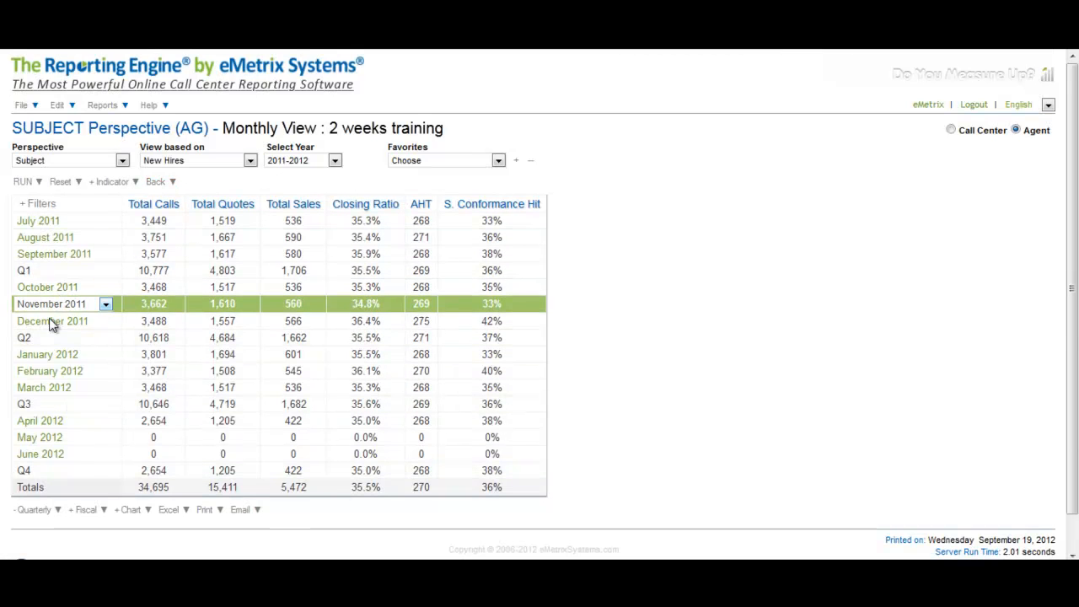
left_click(52, 355)
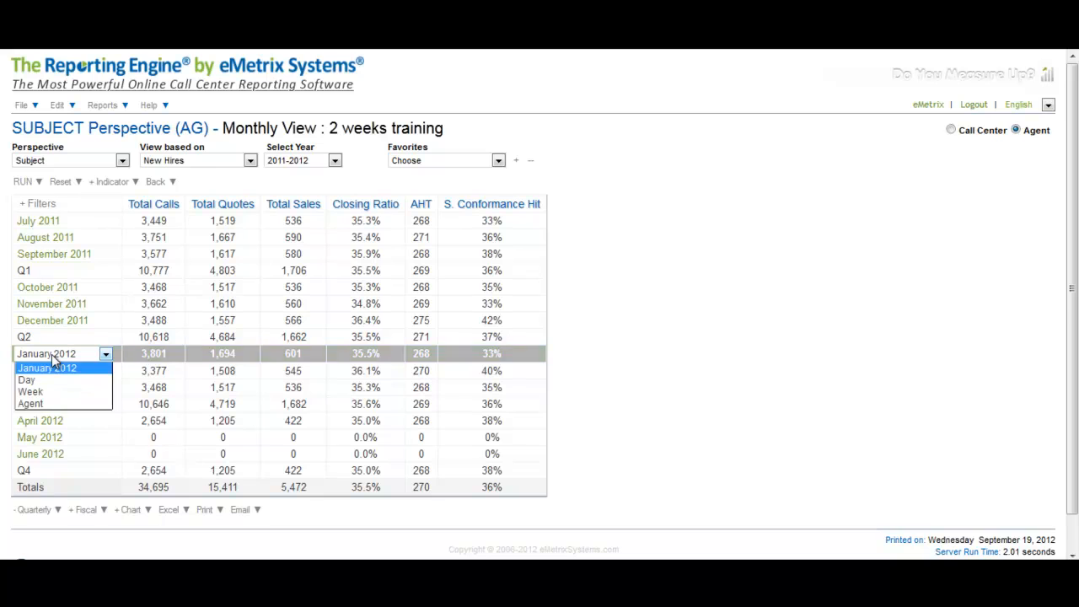
left_click(34, 404)
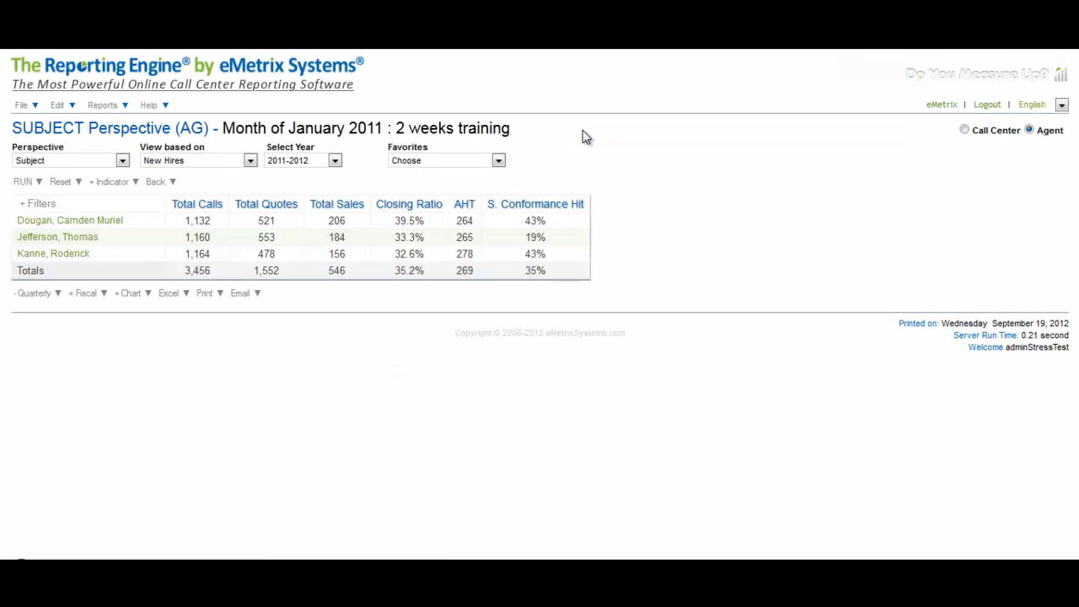
Step: View the second listed agent's monthly figures and return to the yearly New Hires report for 2011-2012
left_click(64, 239)
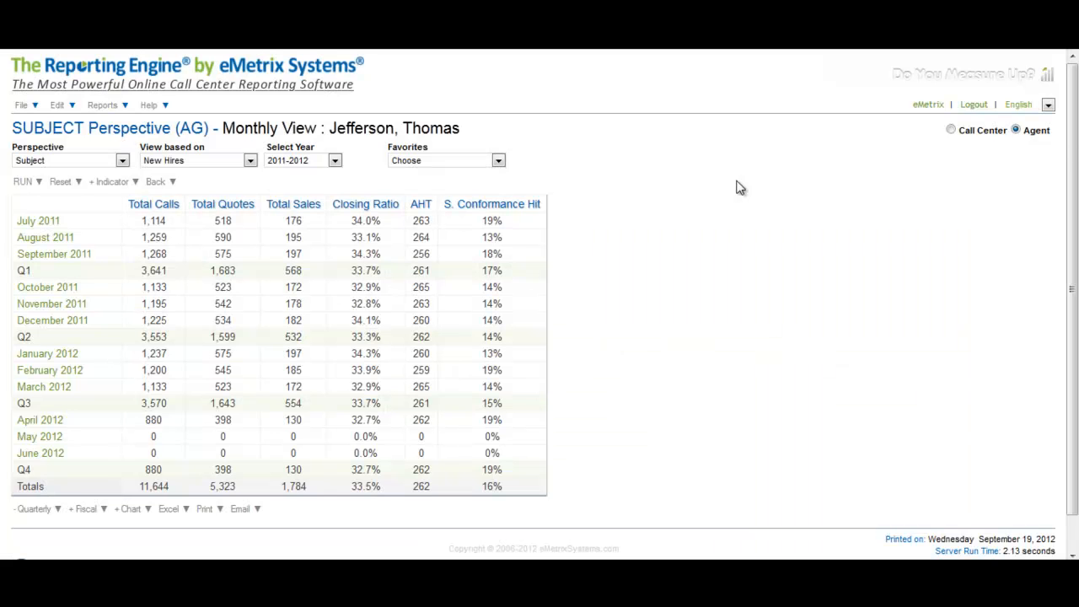
left_click(160, 182)
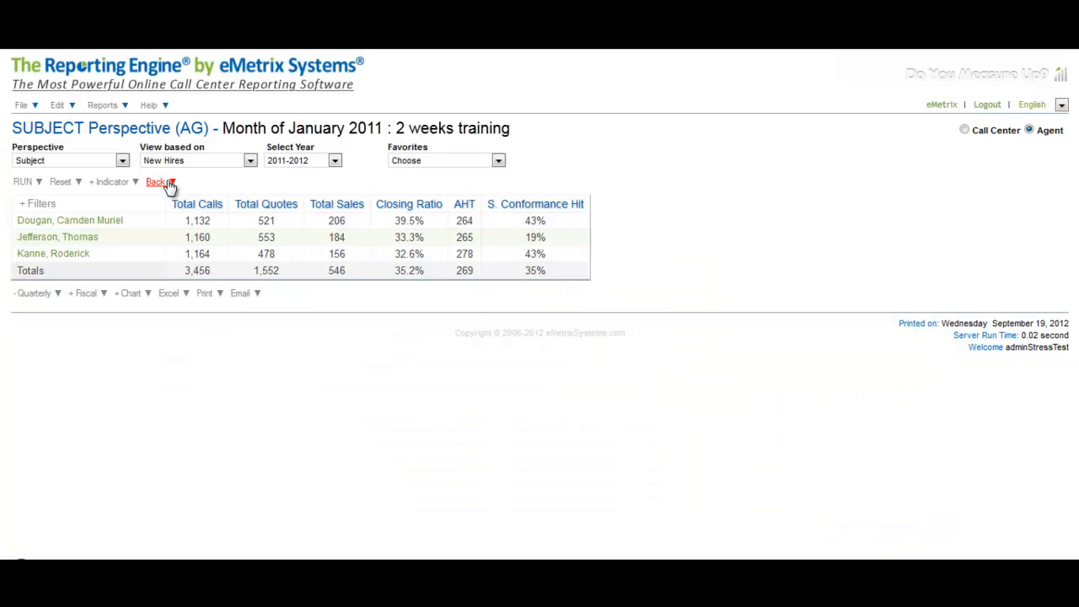
left_click(160, 182)
left_click(160, 183)
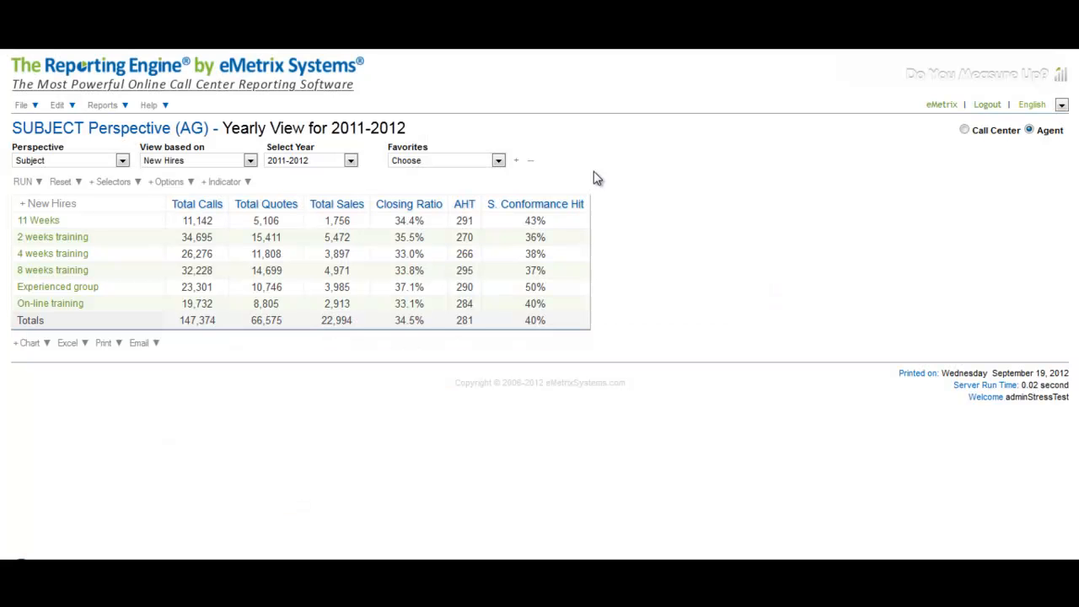
Step: Email the report to the recipient and CC contact with the subject "Analysis for Hew Hire Training Groups" and a comment introducing the recent analysis findings
left_click(141, 343)
left_click(456, 152)
type("johndoe@company.com")
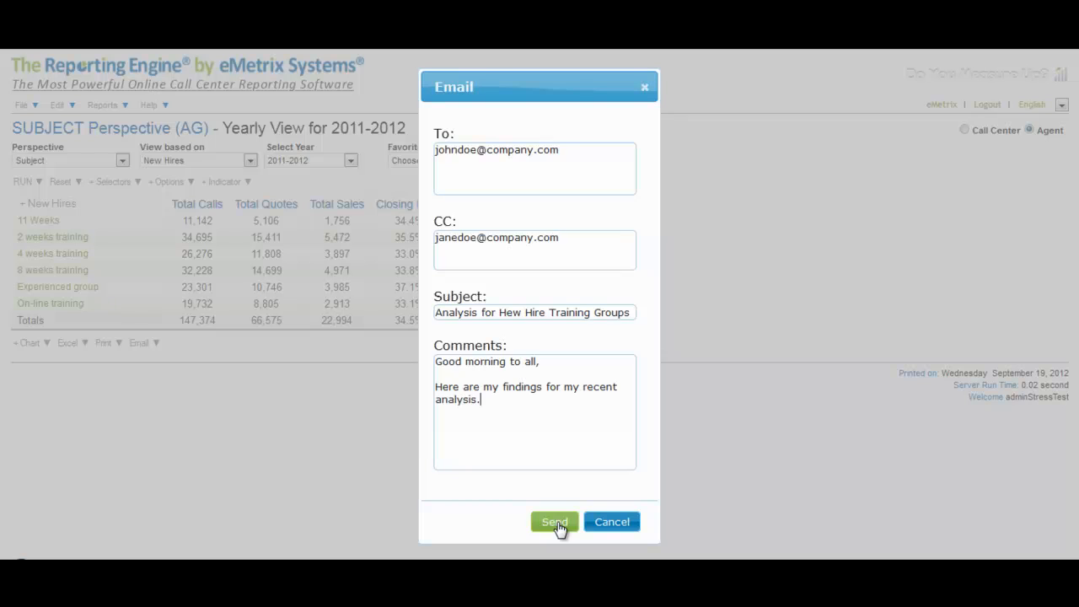
left_click(554, 523)
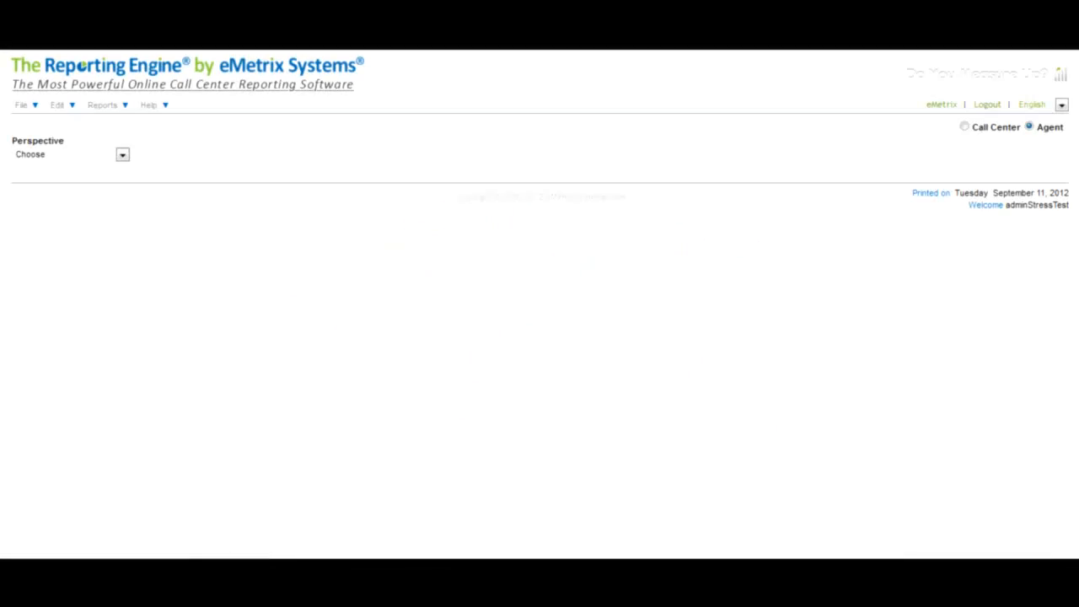
Step: Set up an agent report in the Time perspective, based on Location, with Day as the moment
left_click(102, 156)
left_click(75, 203)
left_click(169, 162)
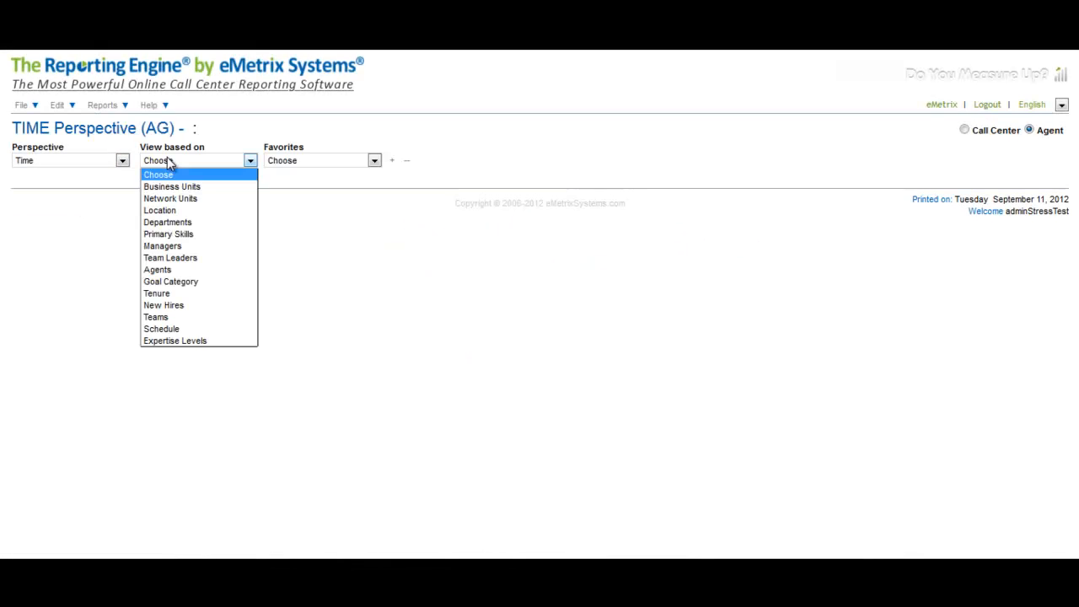
left_click(163, 211)
left_click(323, 161)
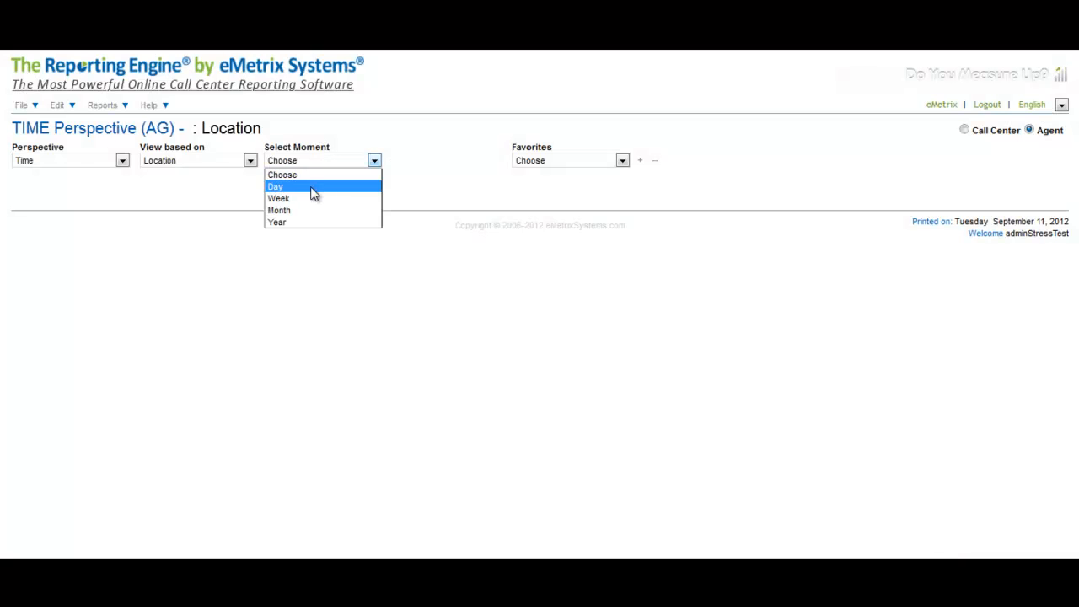
left_click(310, 187)
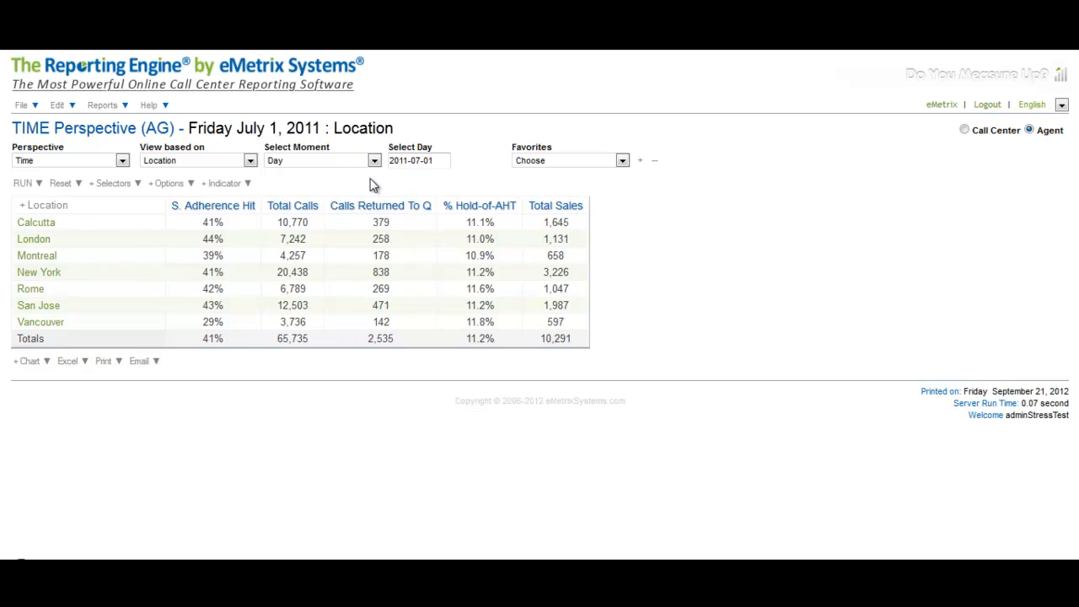
Step: Switch the location report's moment to Week and run it for the week of 2011-06-27
left_click(373, 161)
left_click(366, 194)
left_click(23, 183)
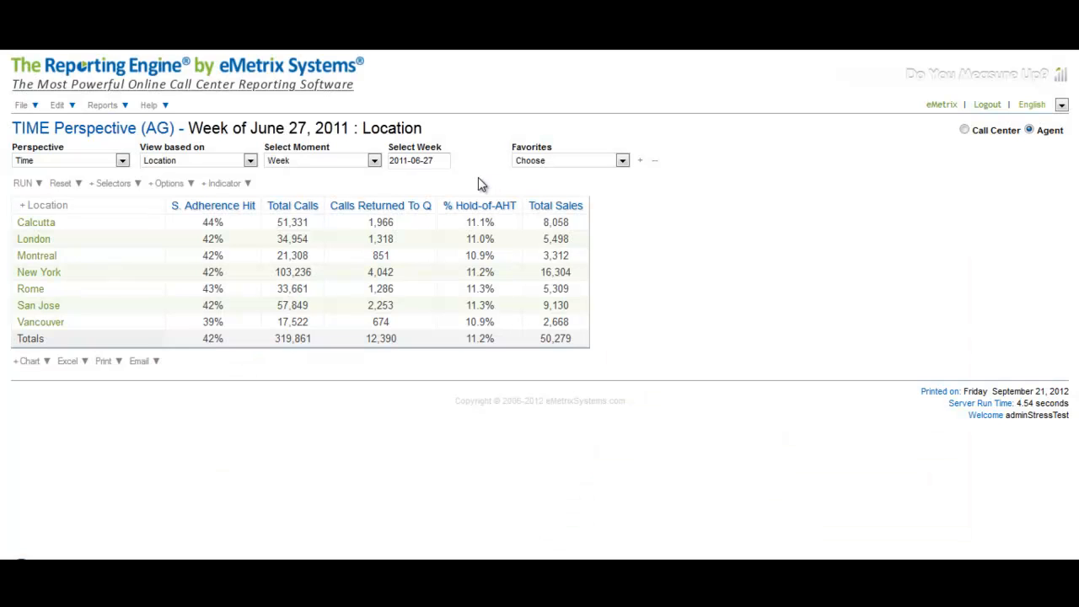
Step: Switch the location report's moment to Month and run it for June 2011
left_click(374, 161)
left_click(330, 211)
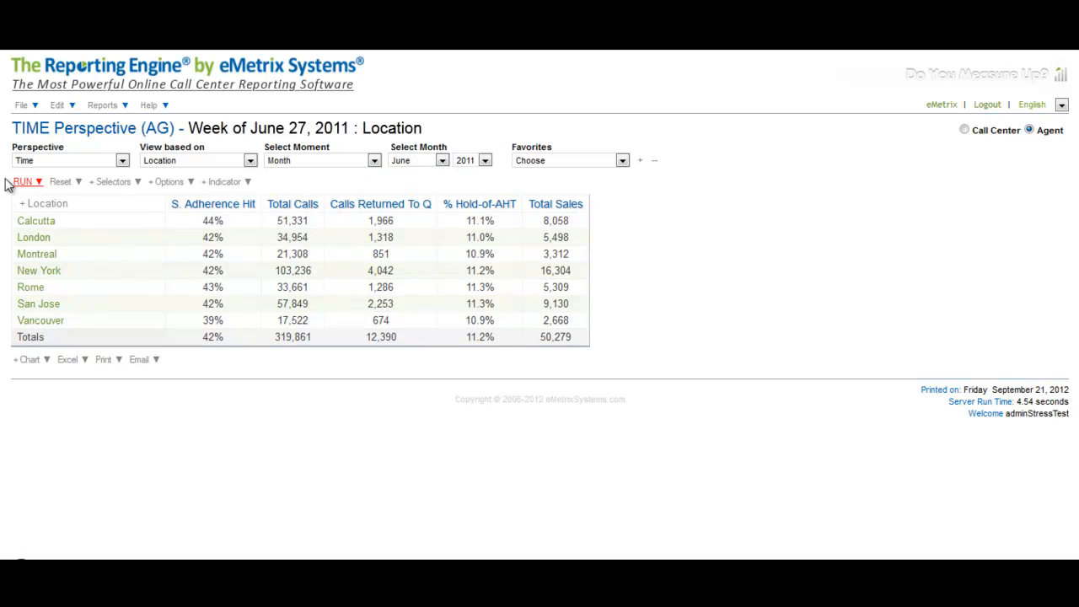
left_click(20, 183)
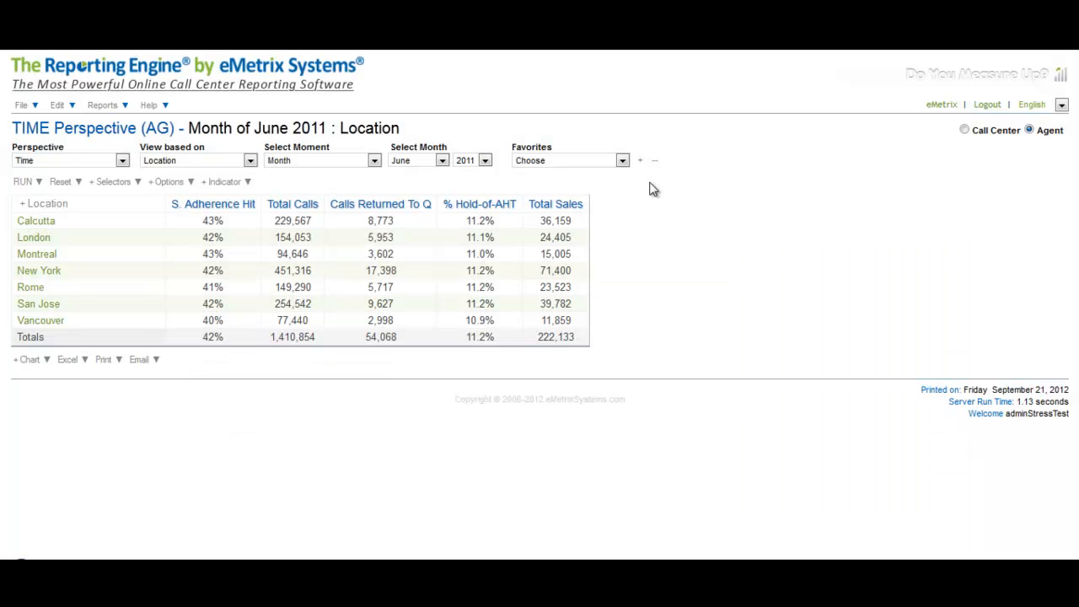
Step: Switch the location report's moment to Year and run it for 2011-2012
left_click(373, 161)
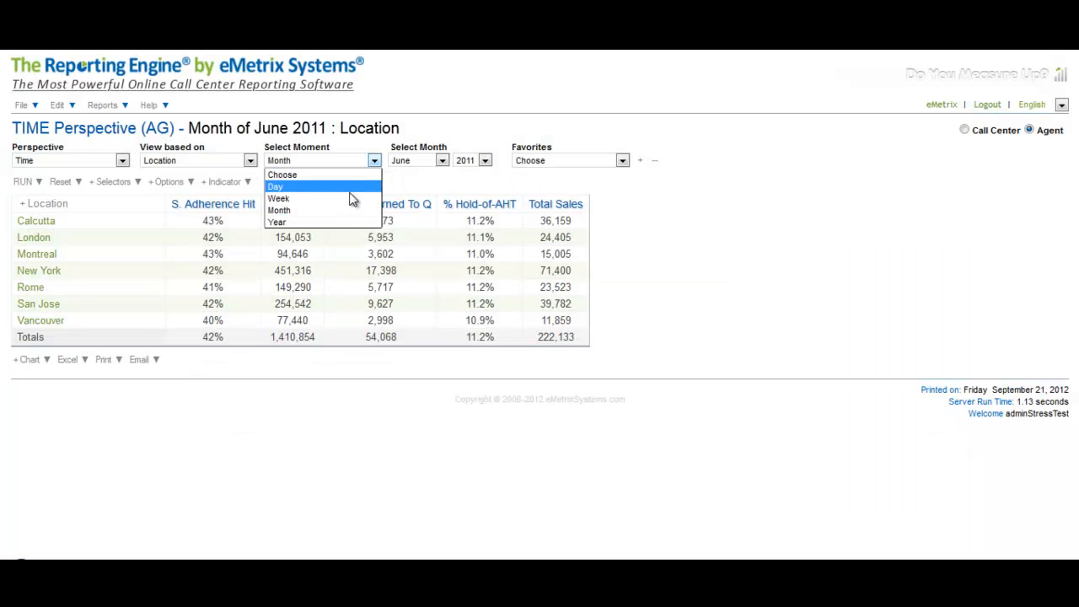
left_click(320, 223)
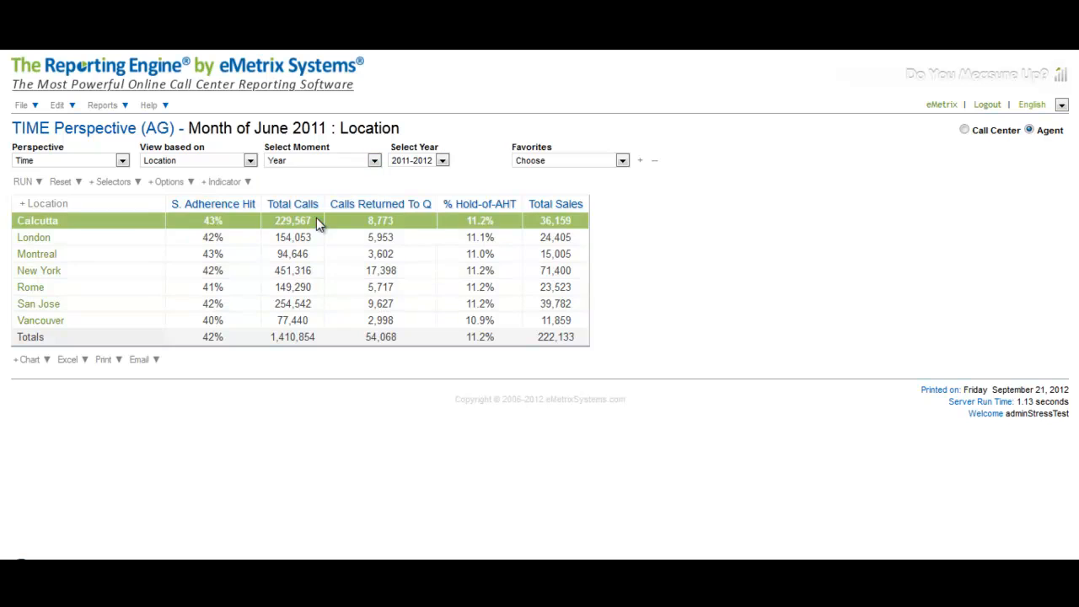
left_click(22, 182)
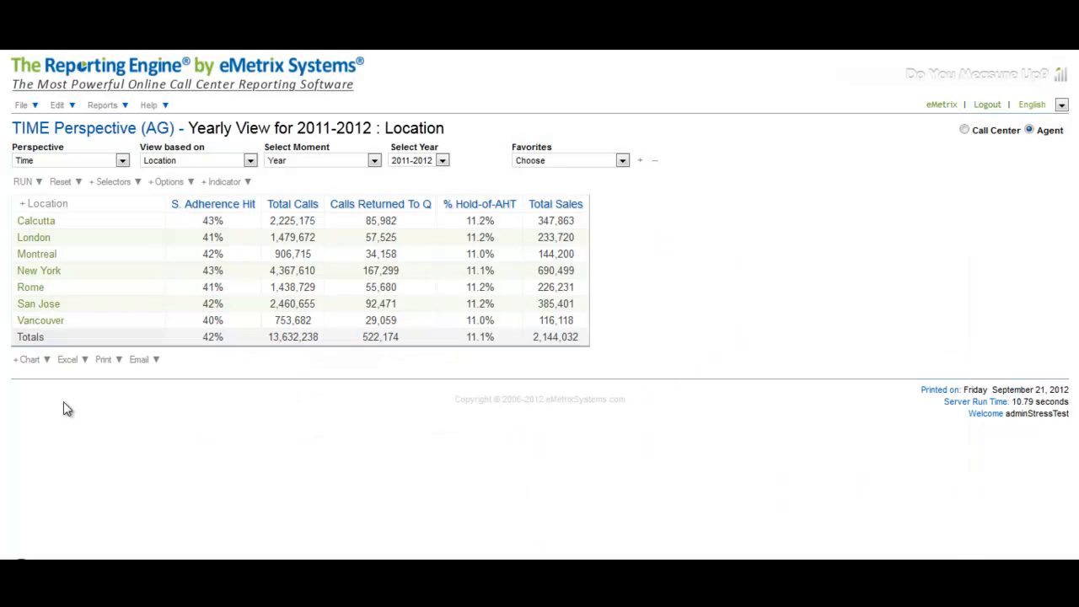
Step: Drill down from New York through the Customer Service department's managers to the fourth listed manager's tenure groups
left_click(61, 274)
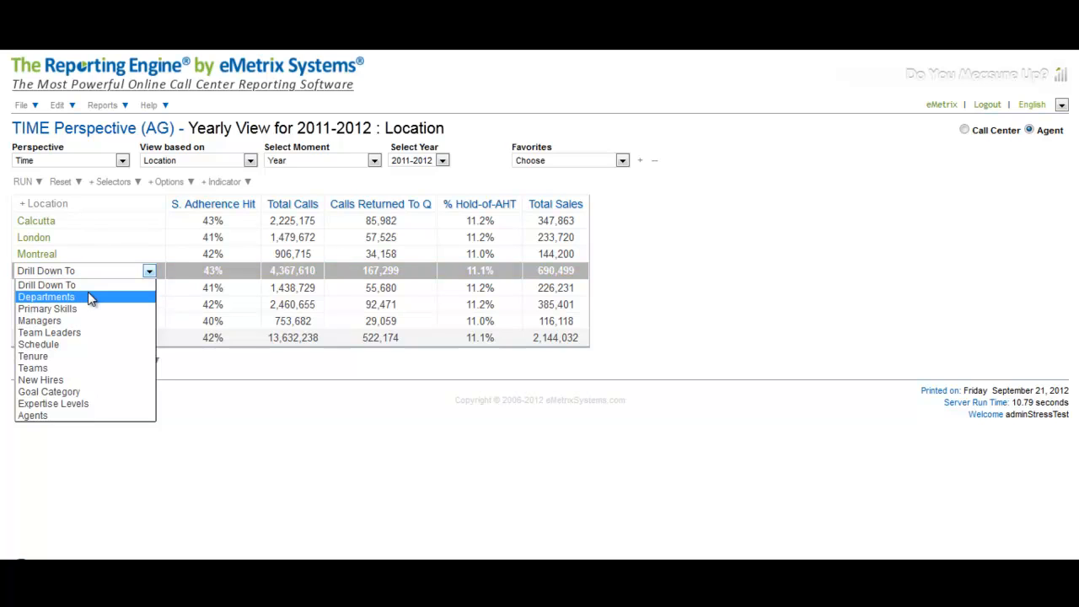
left_click(89, 295)
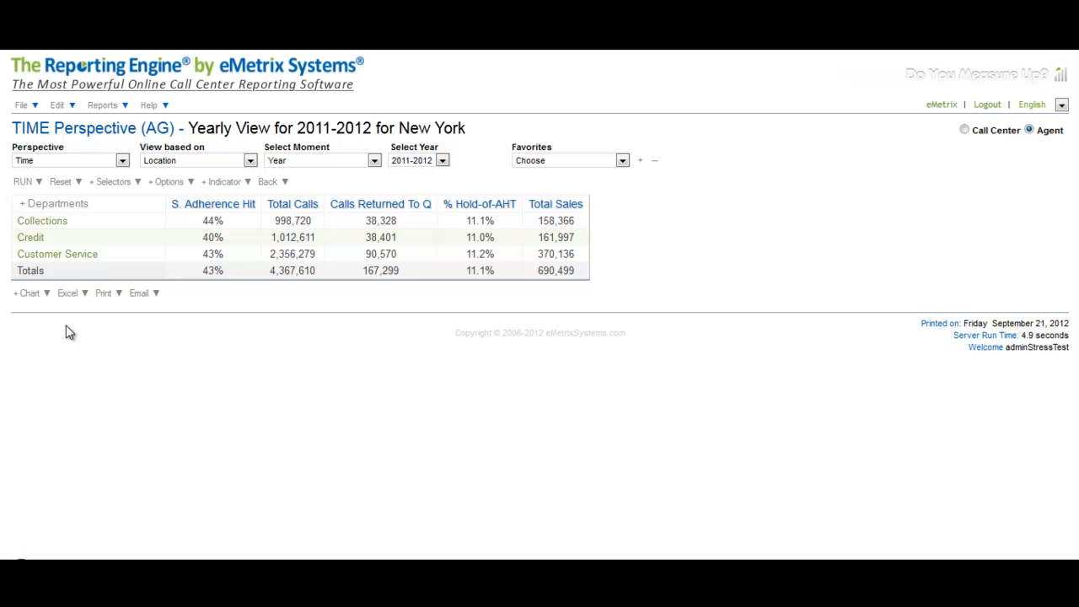
left_click(85, 254)
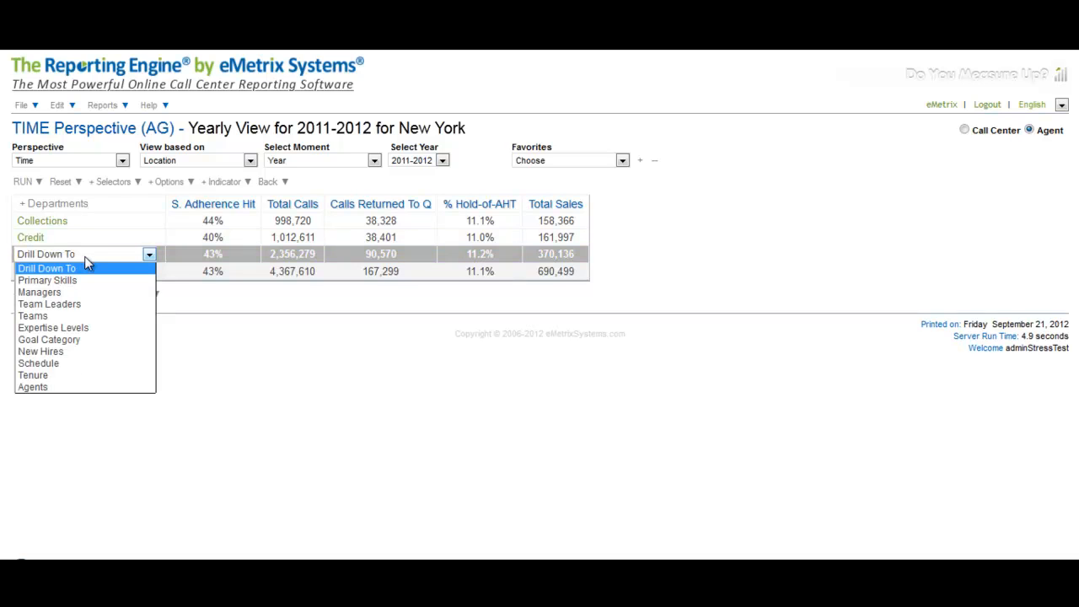
left_click(92, 292)
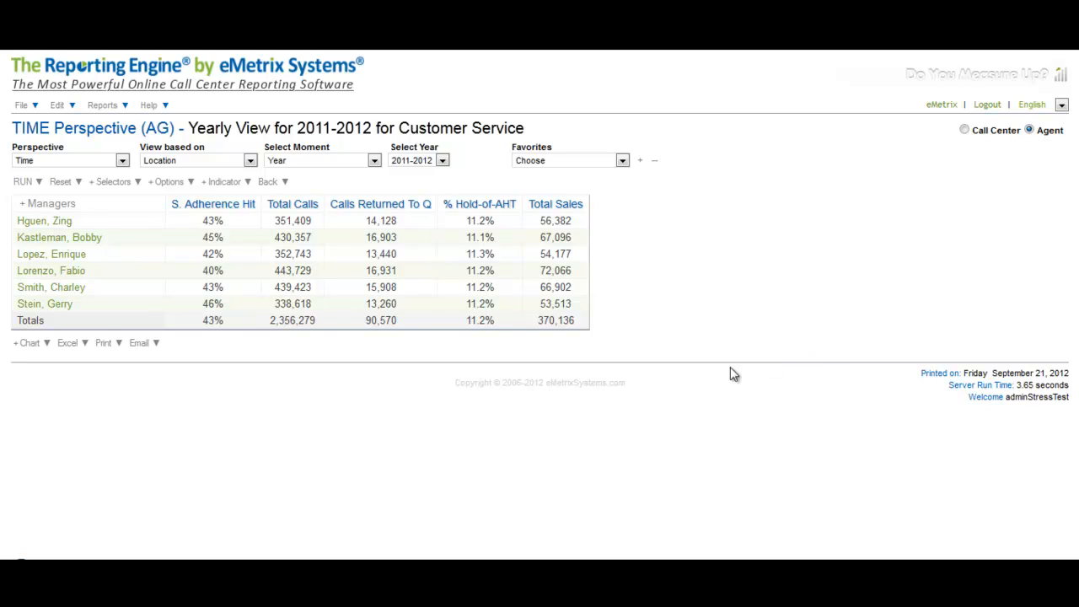
left_click(82, 271)
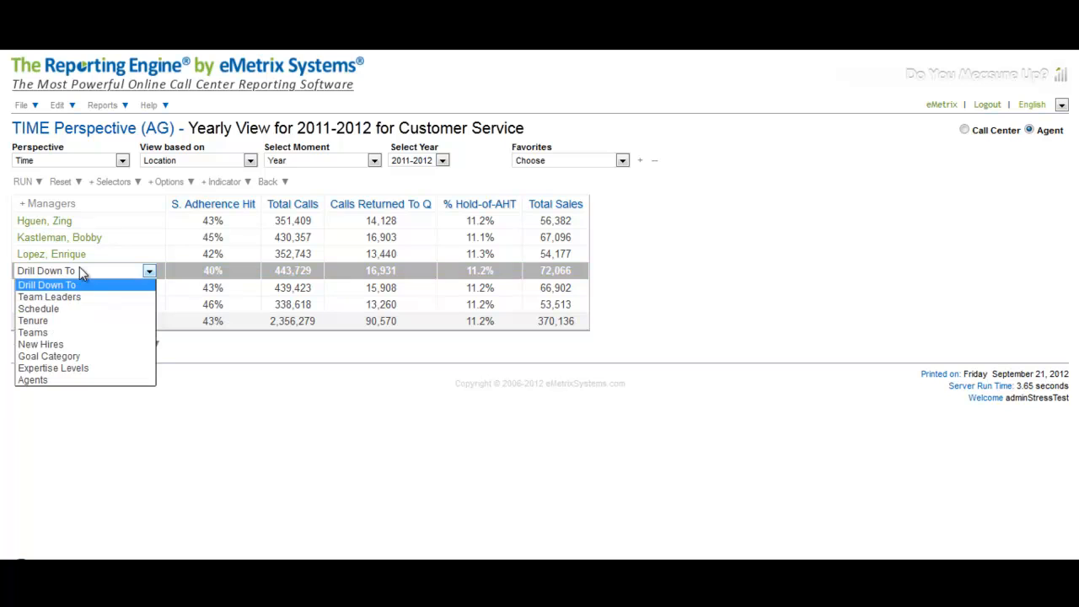
left_click(93, 321)
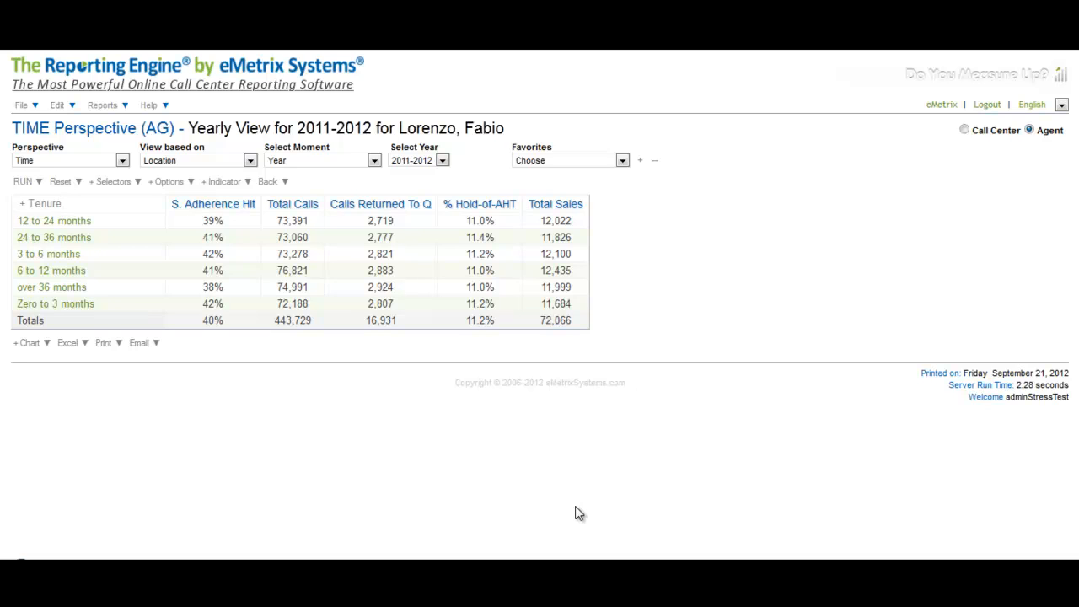
Step: Build a 2D pie chart comparing Total Calls across all tenure groups
left_click(29, 343)
left_click(474, 318)
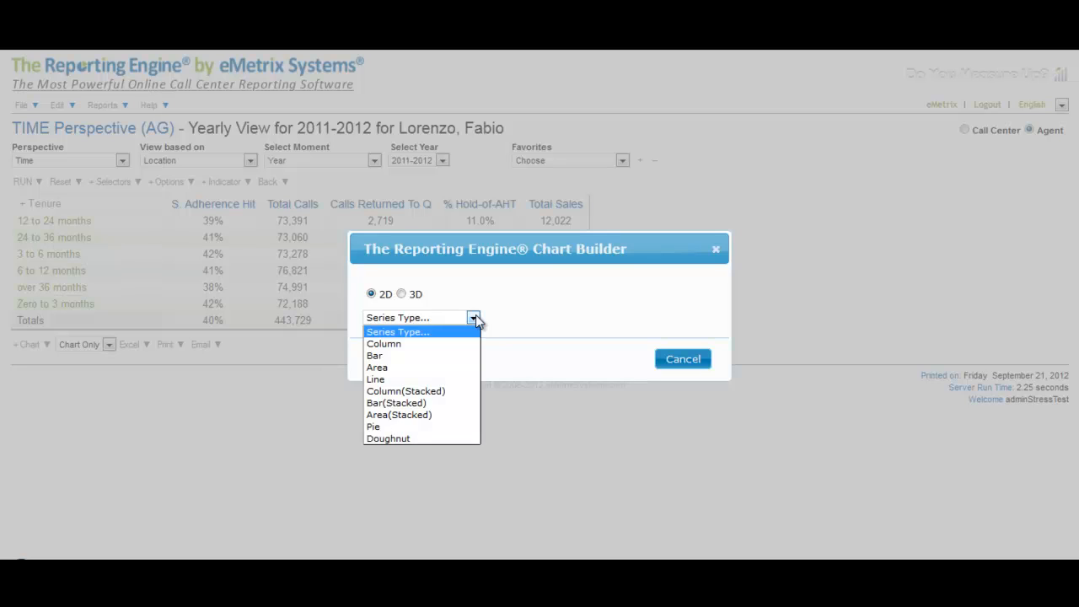
left_click(464, 431)
left_click(573, 320)
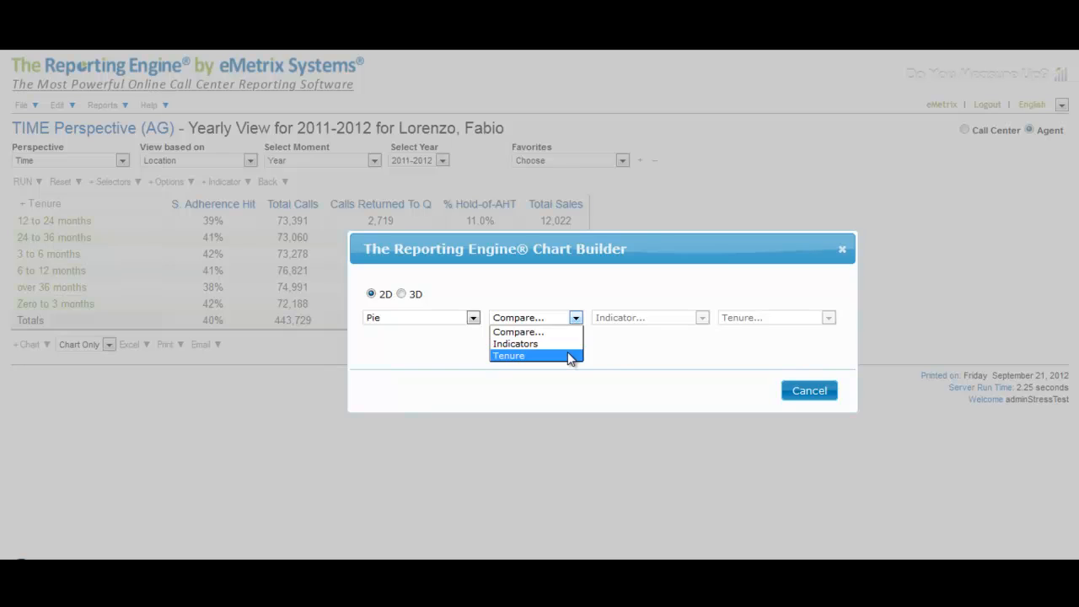
left_click(568, 351)
left_click(707, 319)
left_click(688, 354)
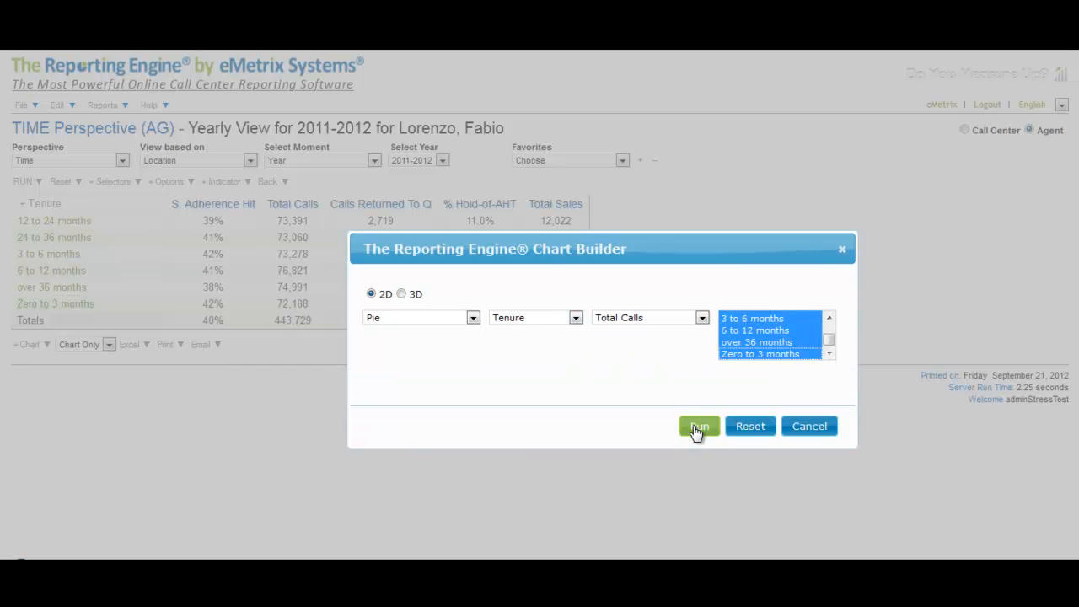
left_click(693, 428)
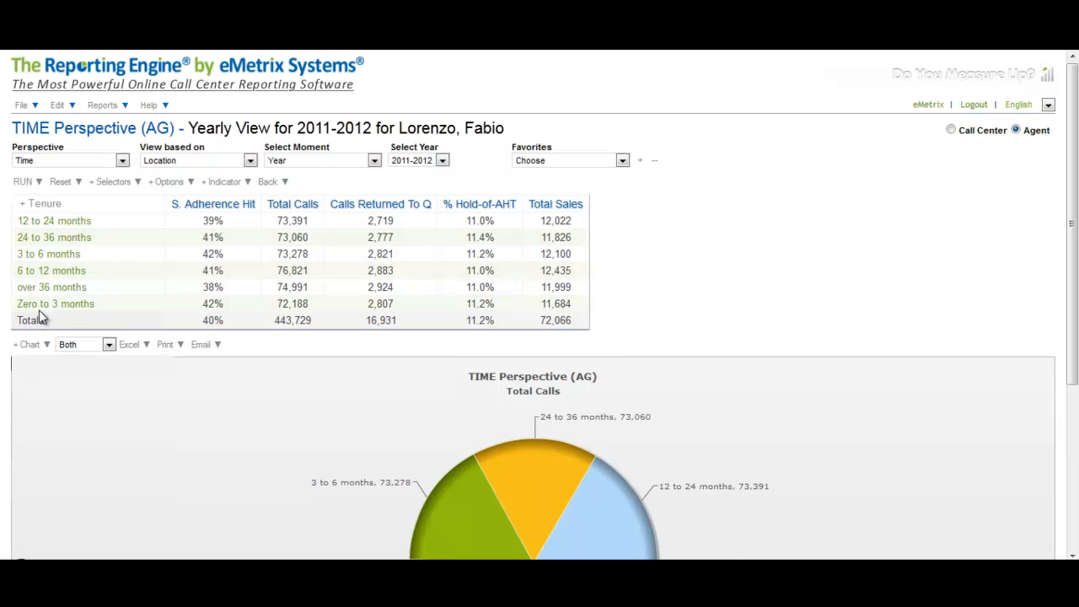
Step: Drill down from the Zero to 3 months tenure group to its agents
left_click(85, 305)
left_click(81, 331)
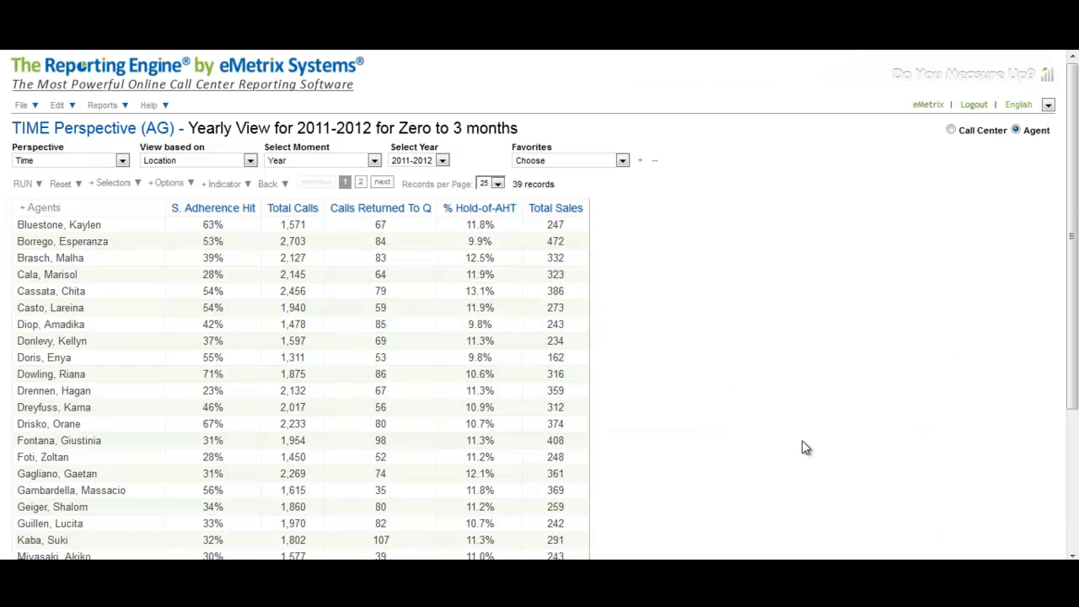
left_click(316, 461)
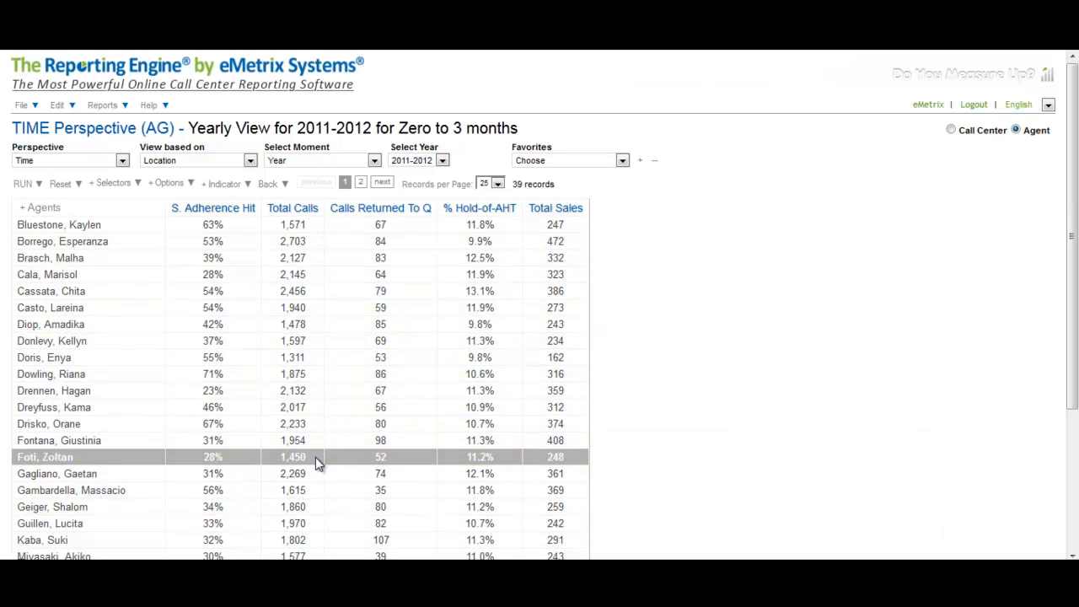
left_click(311, 329)
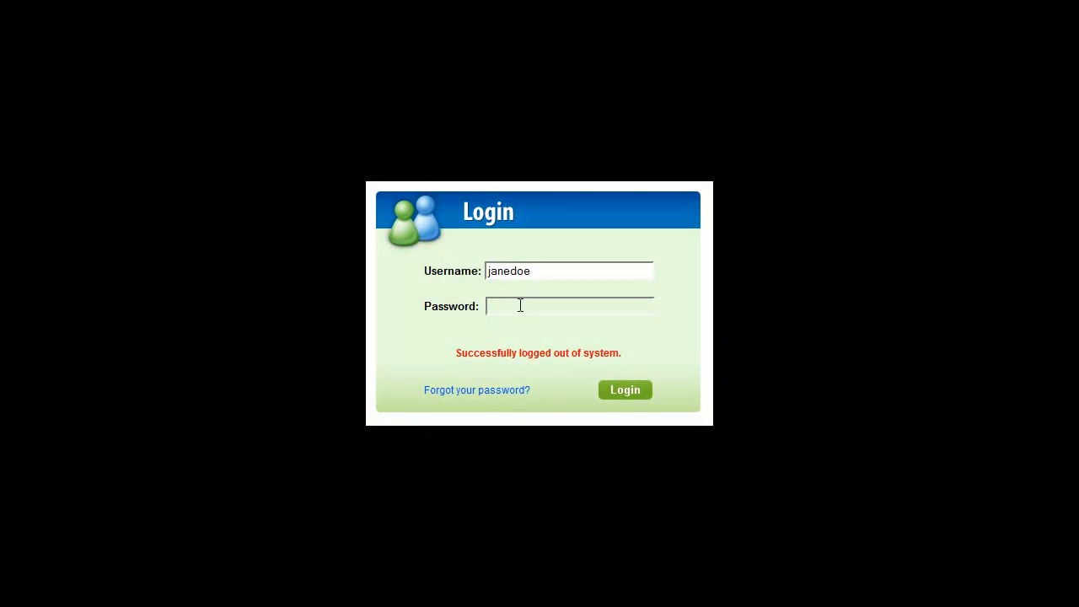
Step: Enter the account password on the login form to sign in with the filled-in username
left_click(520, 306)
type("••••••••")
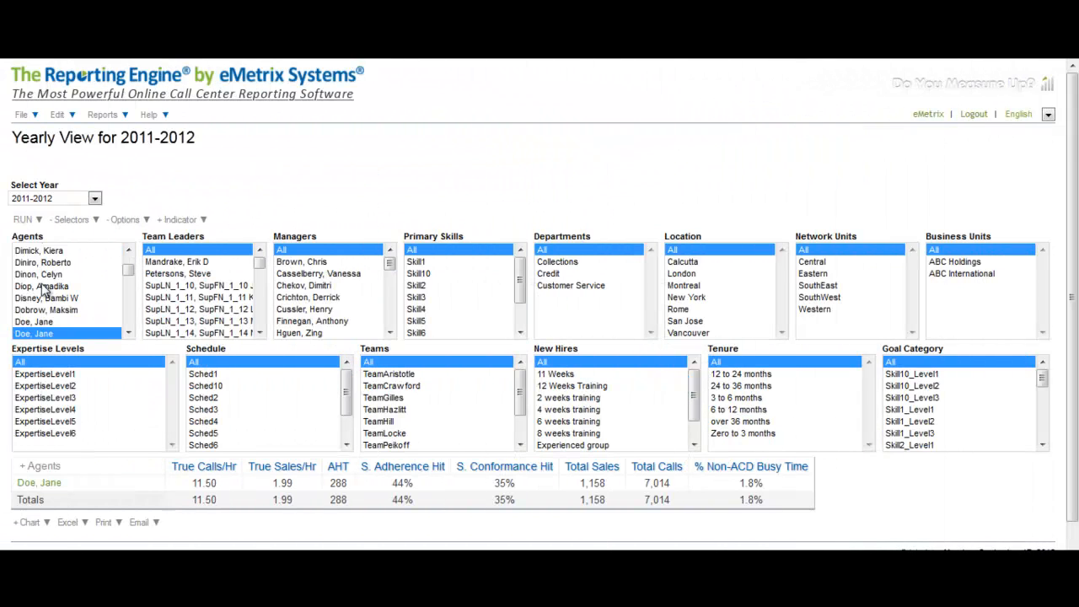
Step: Add the first, fourth and sixth visible agents to the existing agent selection and run the 2011-2012 yearly view
left_click(42, 286, "ctrl")
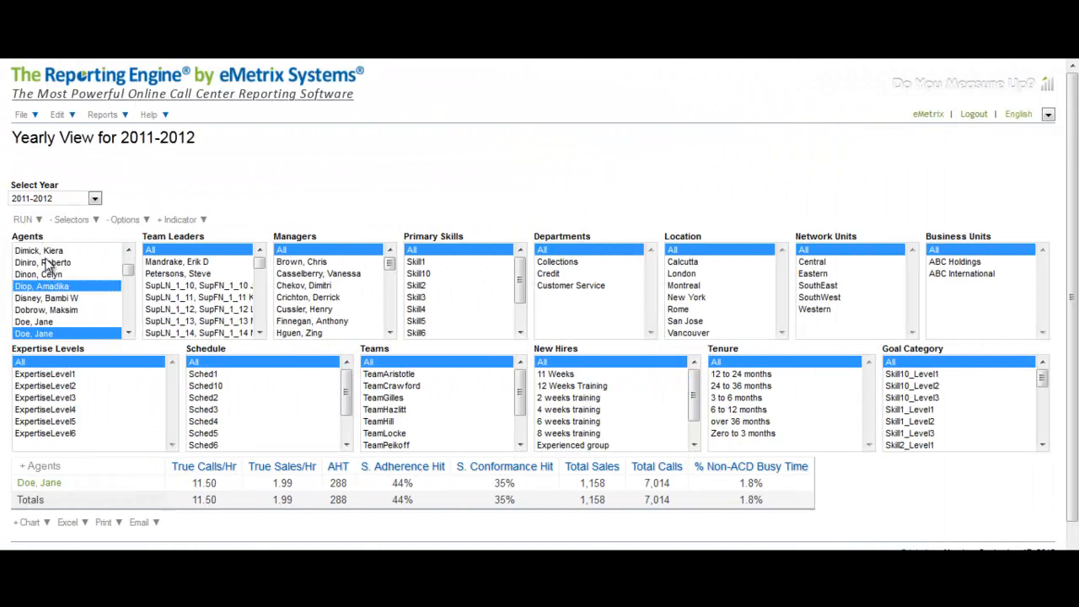
left_click(51, 251, "ctrl")
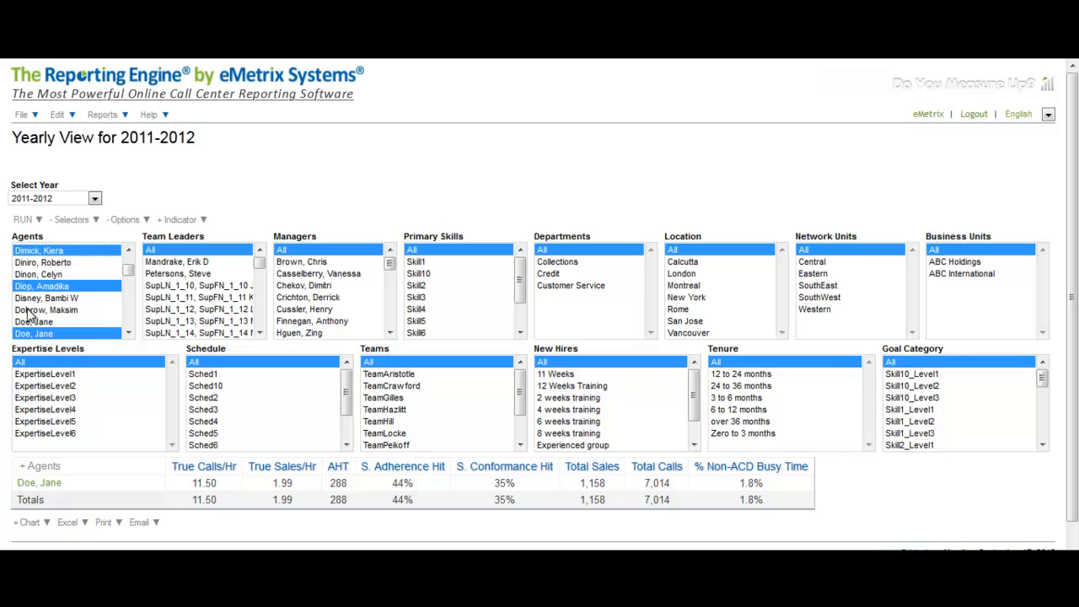
left_click(29, 311, "ctrl")
left_click(25, 219)
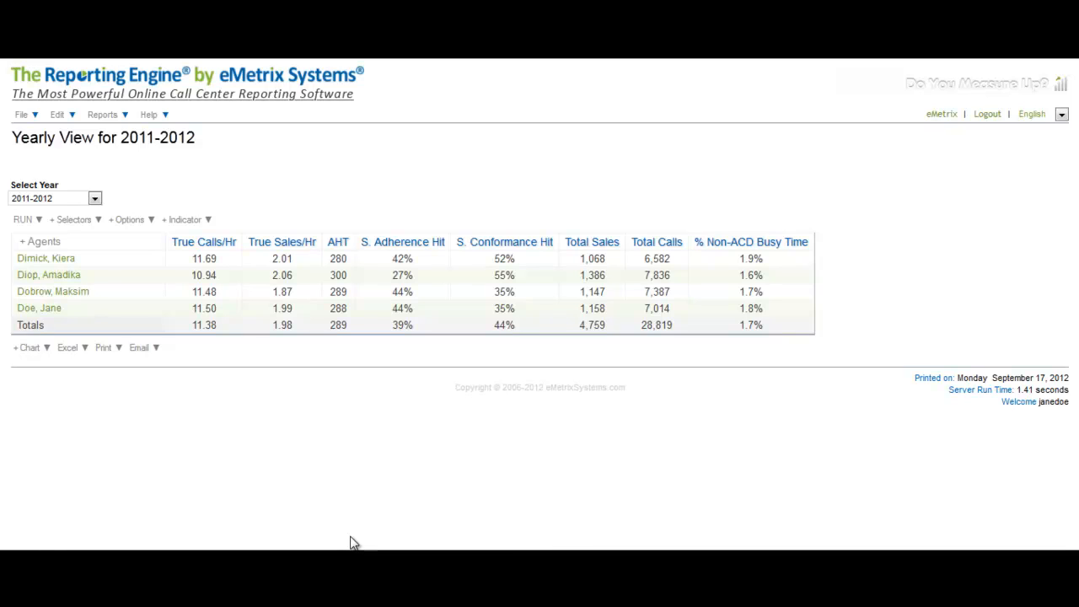
Step: Drill down to the signed-in agent's monthly view and add the Total Quotes indicator to the report
left_click(48, 309)
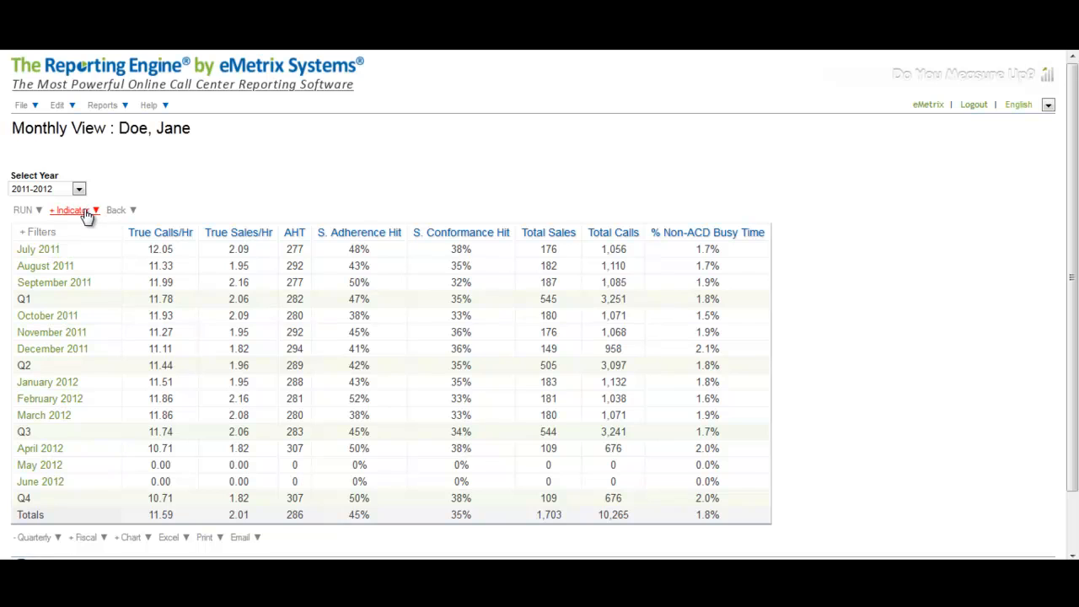
left_click(85, 211)
left_click(119, 231)
left_click(112, 394)
left_click(22, 210)
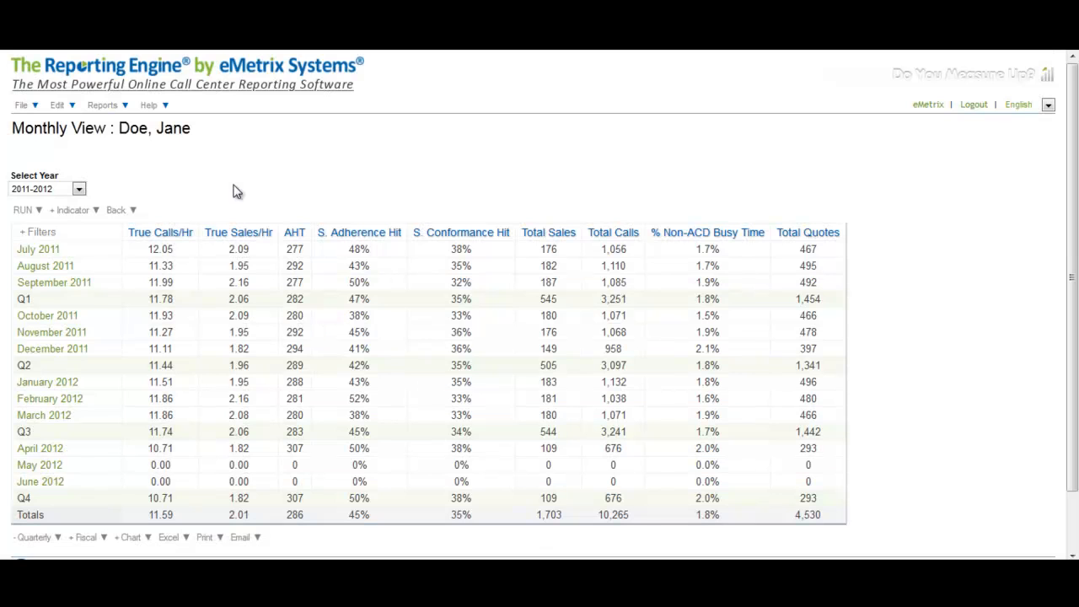
Step: Replace the AHT indicator column with Avg Talk in the monthly view
left_click(295, 234)
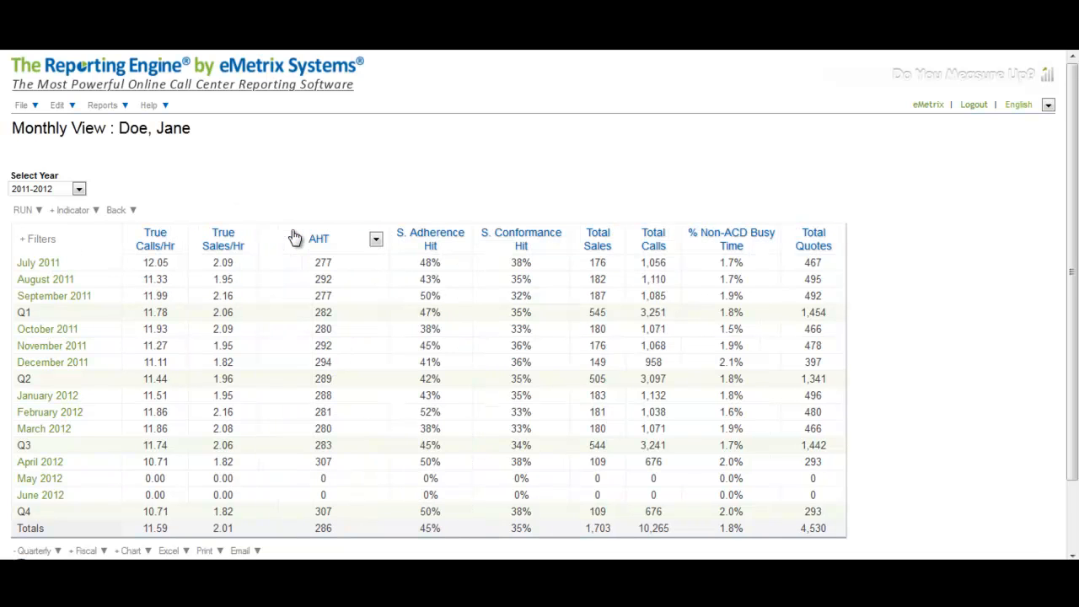
left_click(329, 240)
left_click(371, 362)
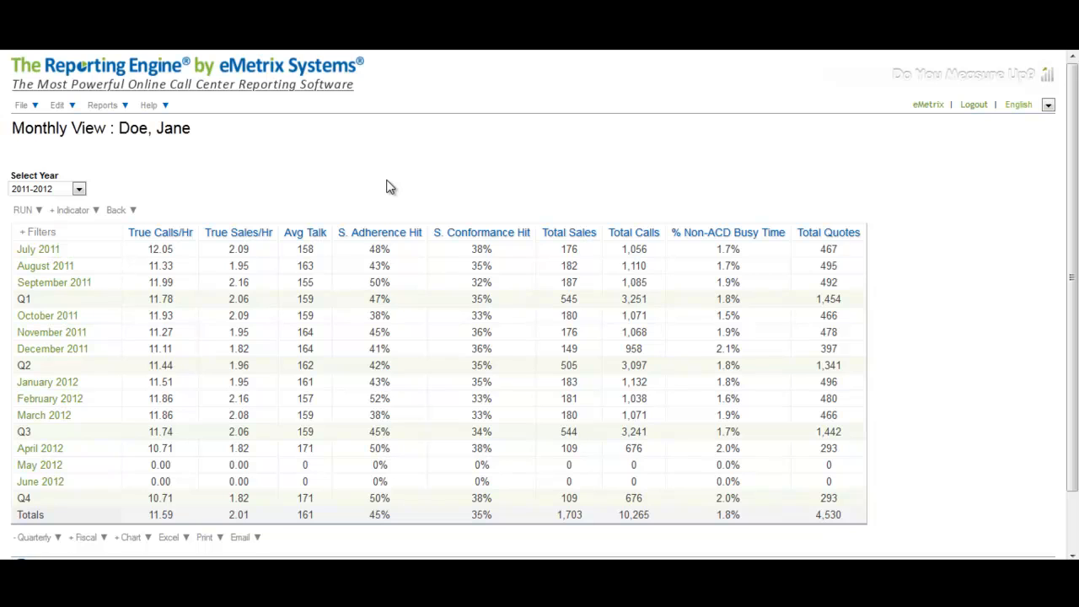
Step: Drill down from October 2011 to the weekly view, look it over and return to the monthly view
left_click(70, 317)
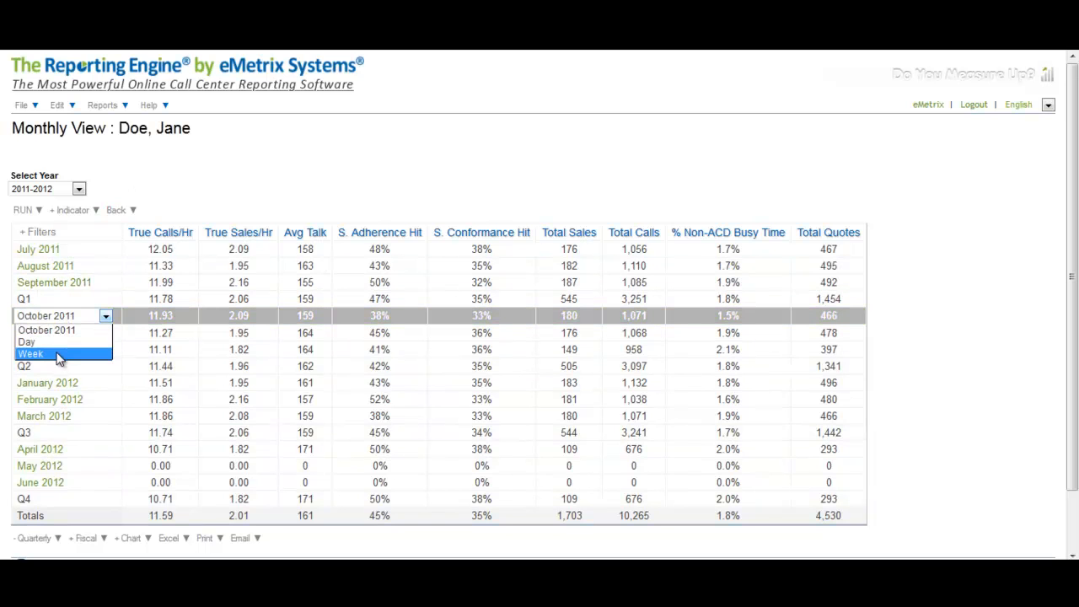
left_click(59, 356)
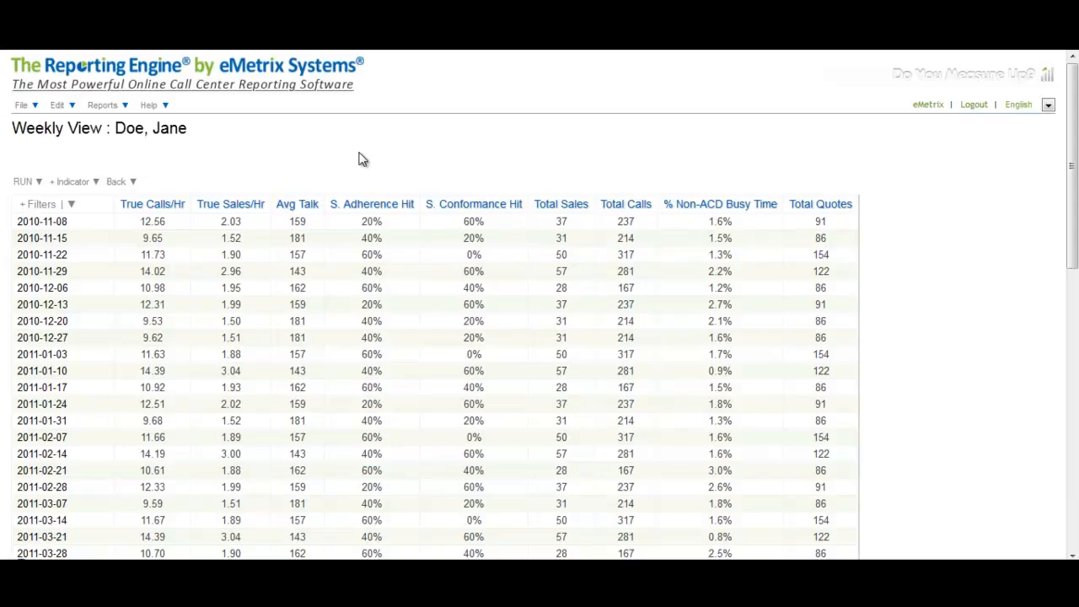
left_click(116, 182)
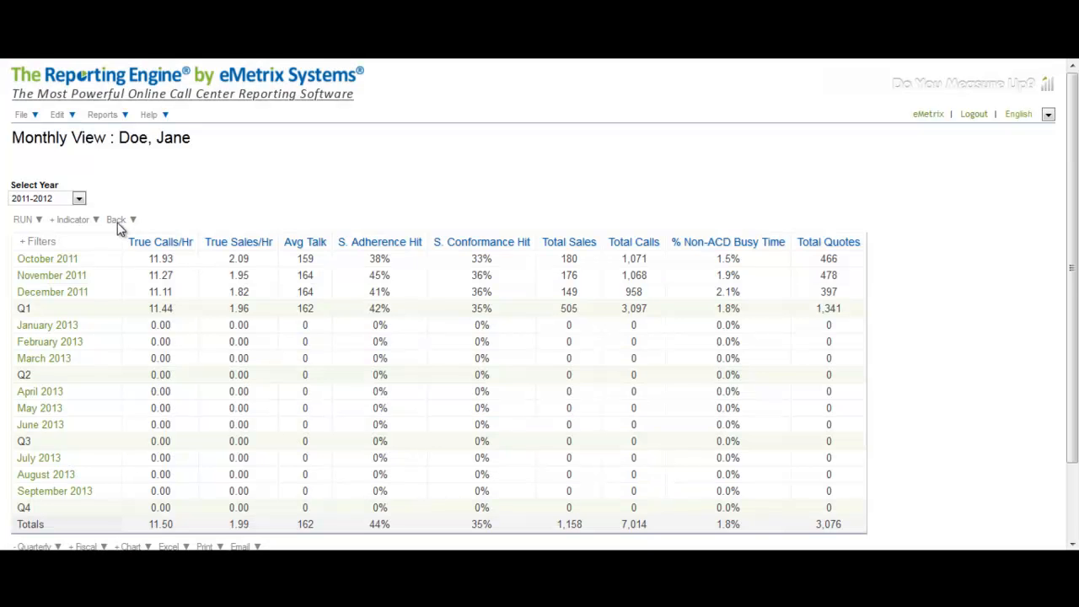
Step: Drill down from December 2011 by day and limit the daily view to 2011-09-12 through 2011-09-22
left_click(64, 293)
left_click(47, 319)
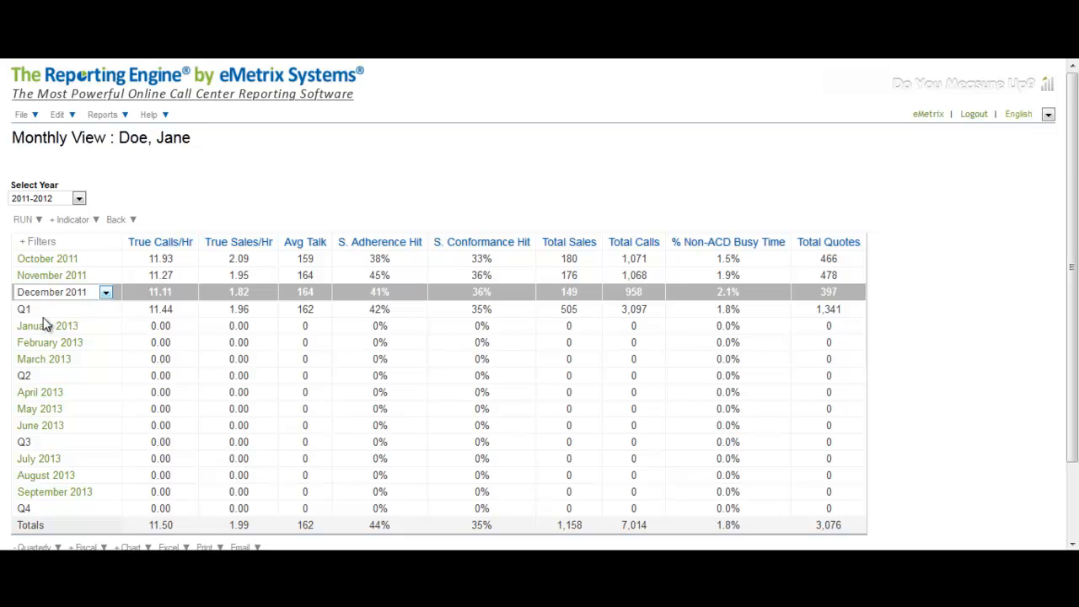
left_click(194, 194)
left_click(139, 205)
left_click(278, 193)
left_click(290, 227)
left_click(312, 193)
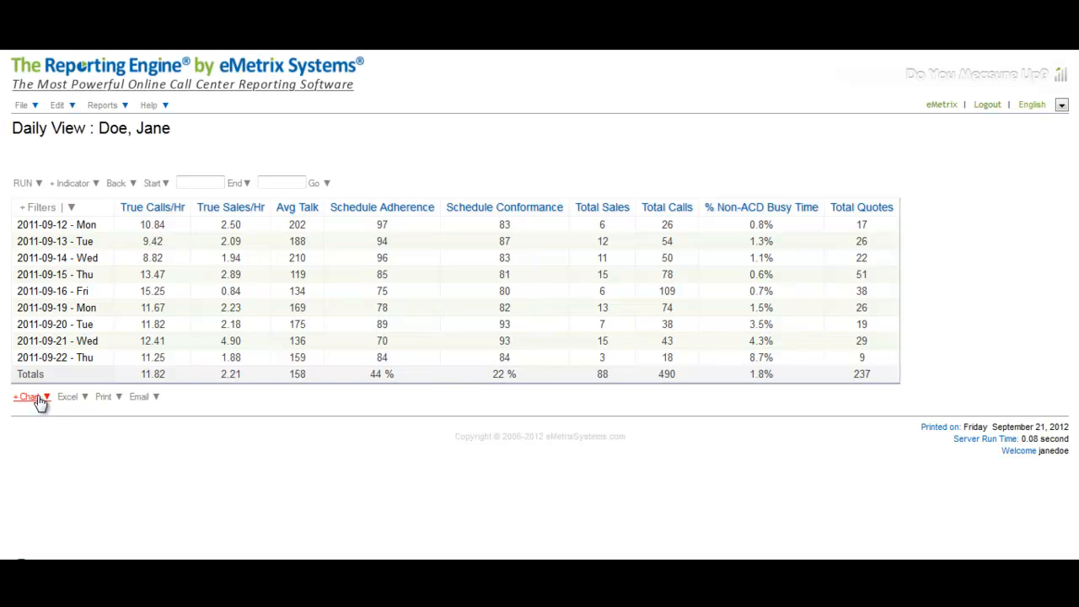
Step: Start a 3D chart of the daily view with one column series for Total Quotes and another for Total Sales
left_click(38, 400)
left_click(473, 317)
left_click(384, 344)
left_click(599, 318)
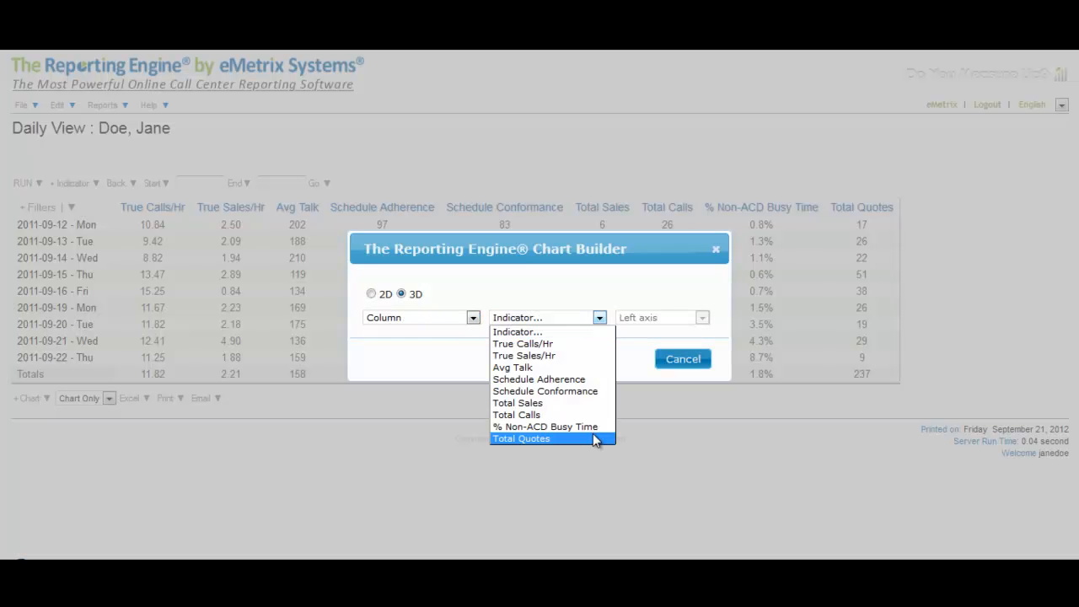
left_click(593, 439)
left_click(473, 341)
left_click(384, 367)
left_click(599, 341)
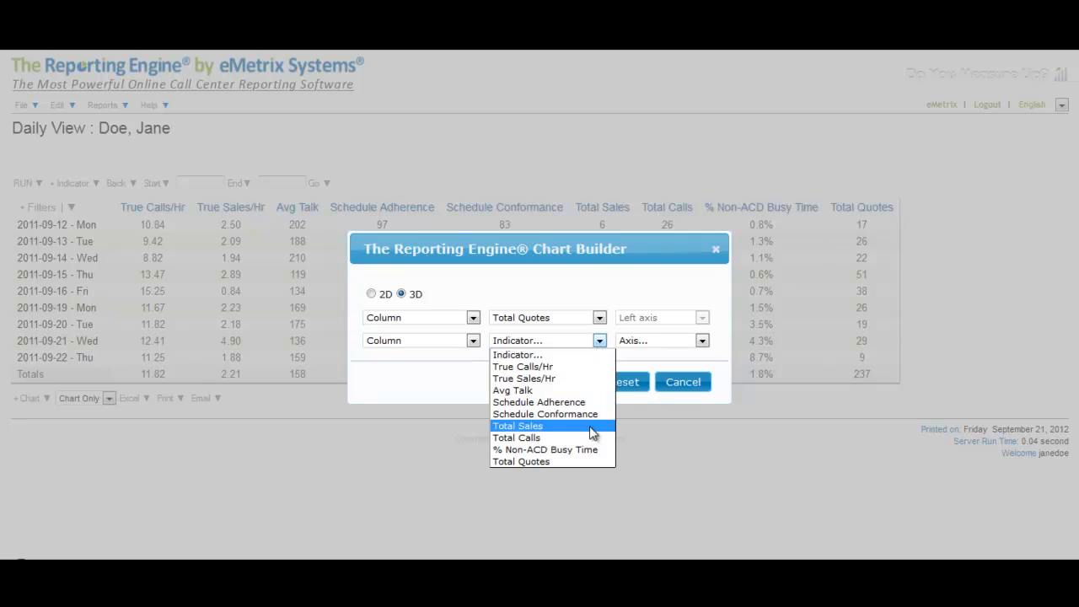
left_click(548, 426)
Step: Add a line series for % Non-ACD Busy Time on the right axis and generate the chart
left_click(473, 364)
left_click(384, 411)
left_click(600, 363)
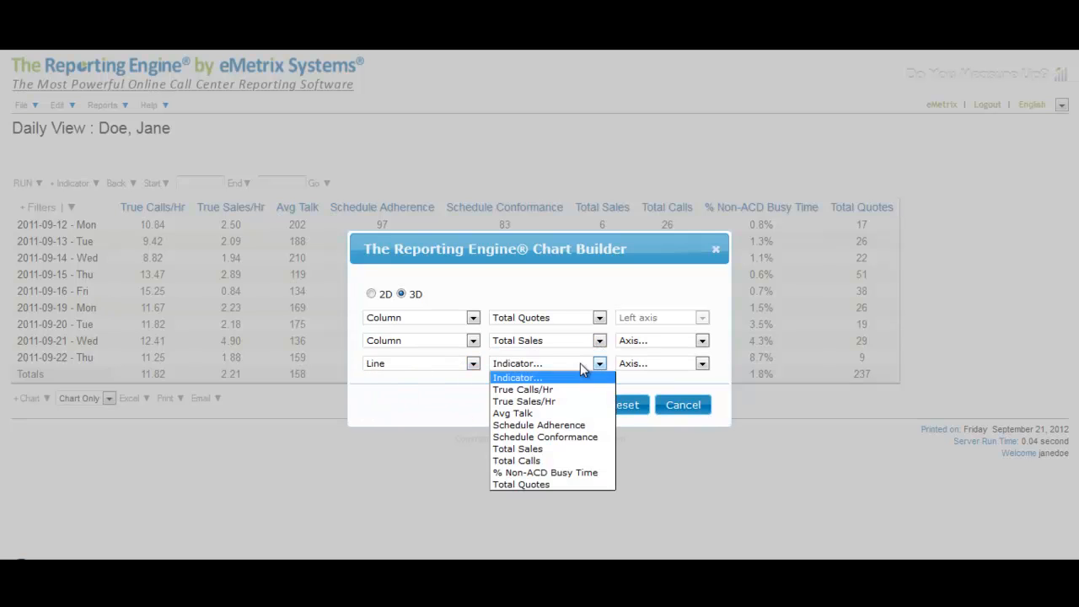
left_click(565, 468)
left_click(702, 364)
left_click(641, 402)
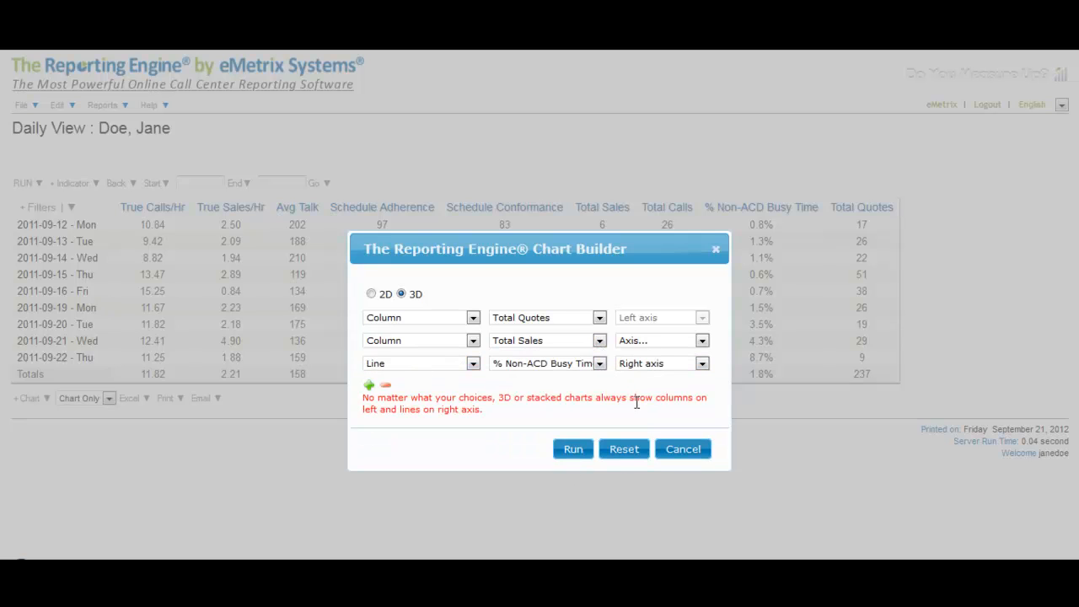
left_click(573, 449)
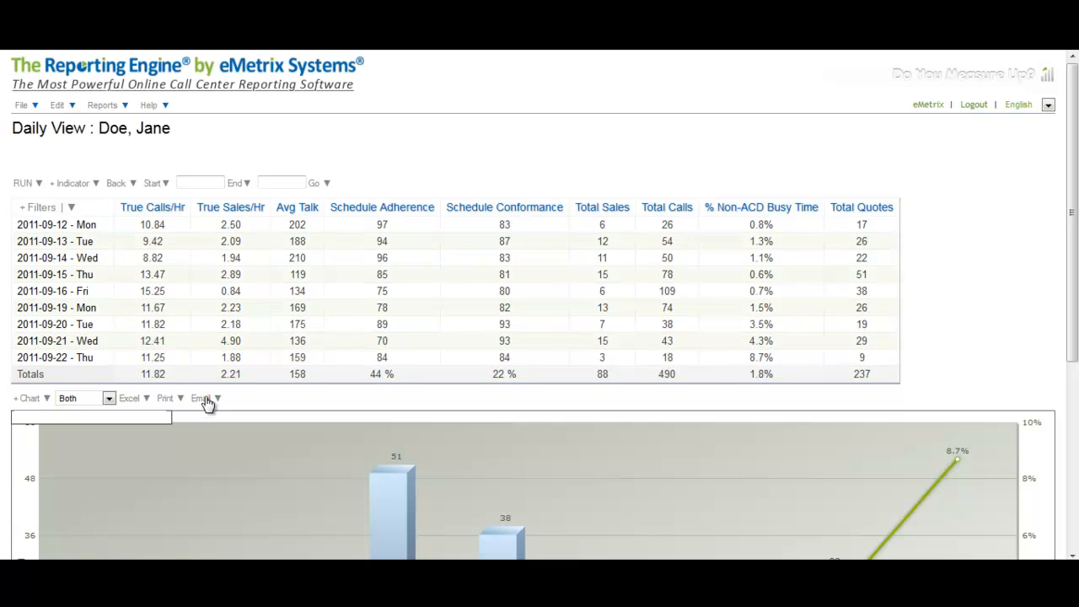
Step: Open the email form for the daily report with its table and chart
left_click(207, 401)
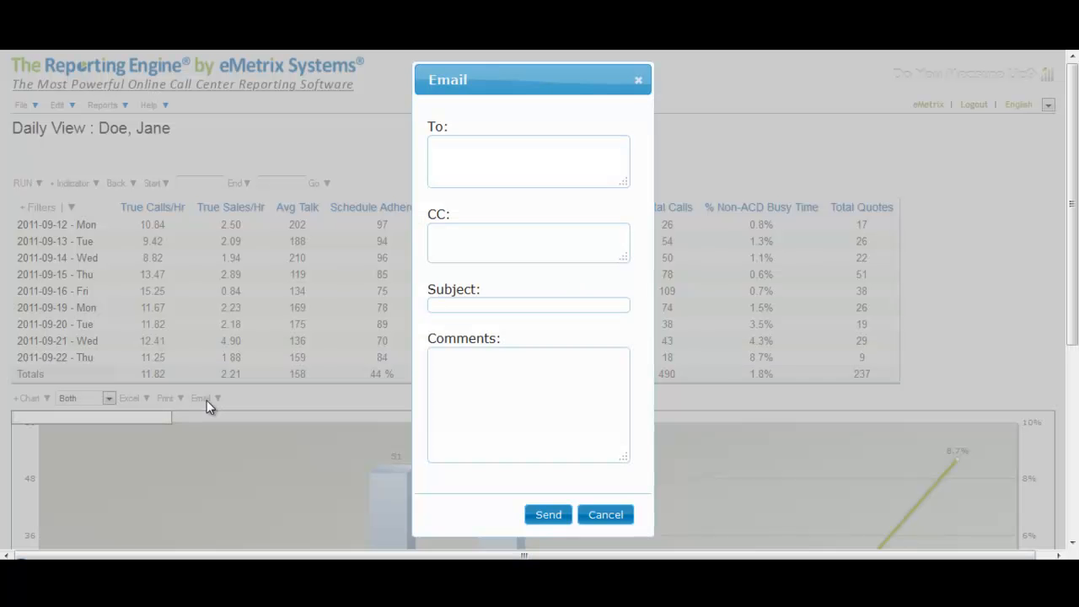